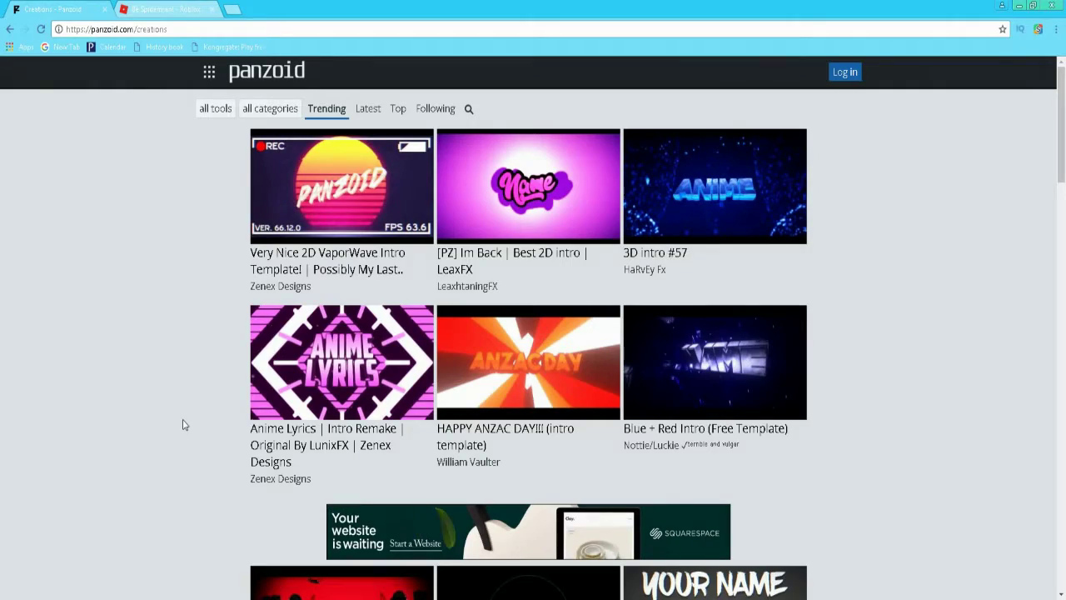
scroll(171, 431, down, 2)
scroll(171, 432, down, 5)
scroll(167, 434, down, 3)
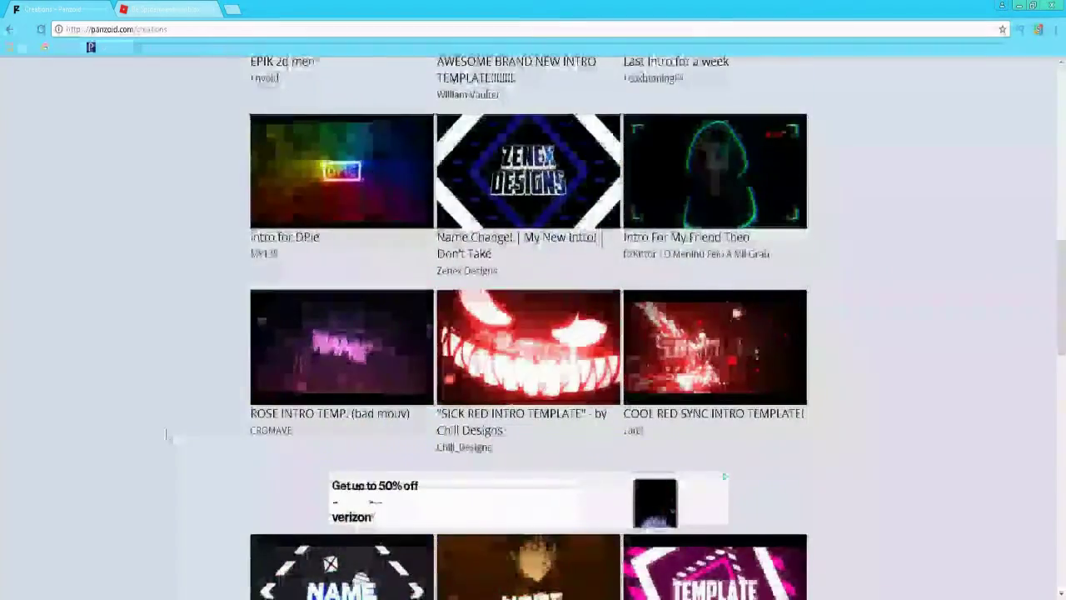
scroll(167, 434, down, 6)
scroll(166, 434, down, 2)
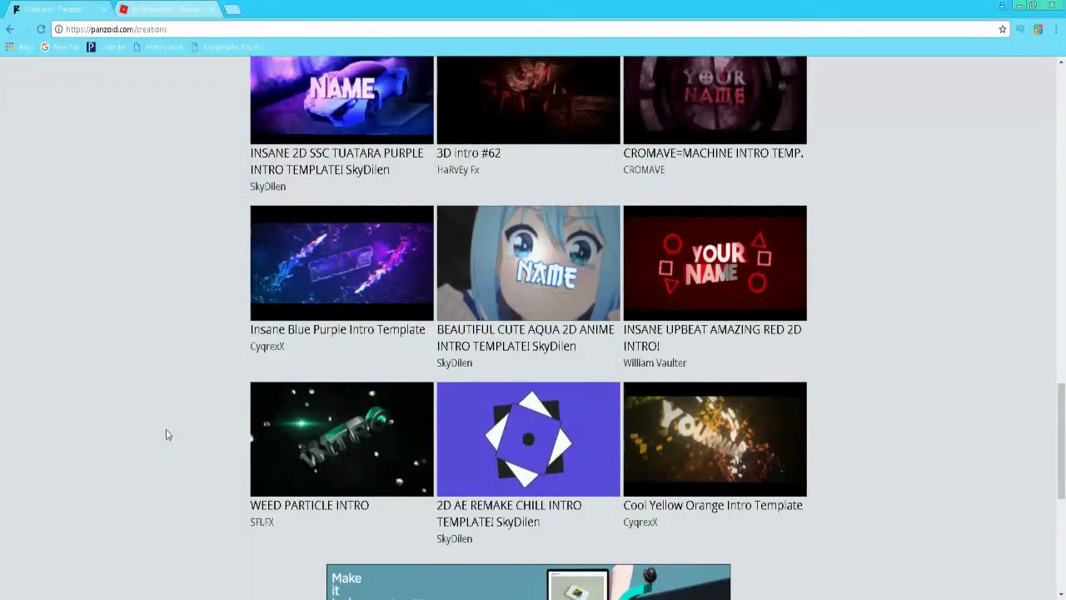
scroll(166, 434, down, 2)
scroll(166, 434, down, 4)
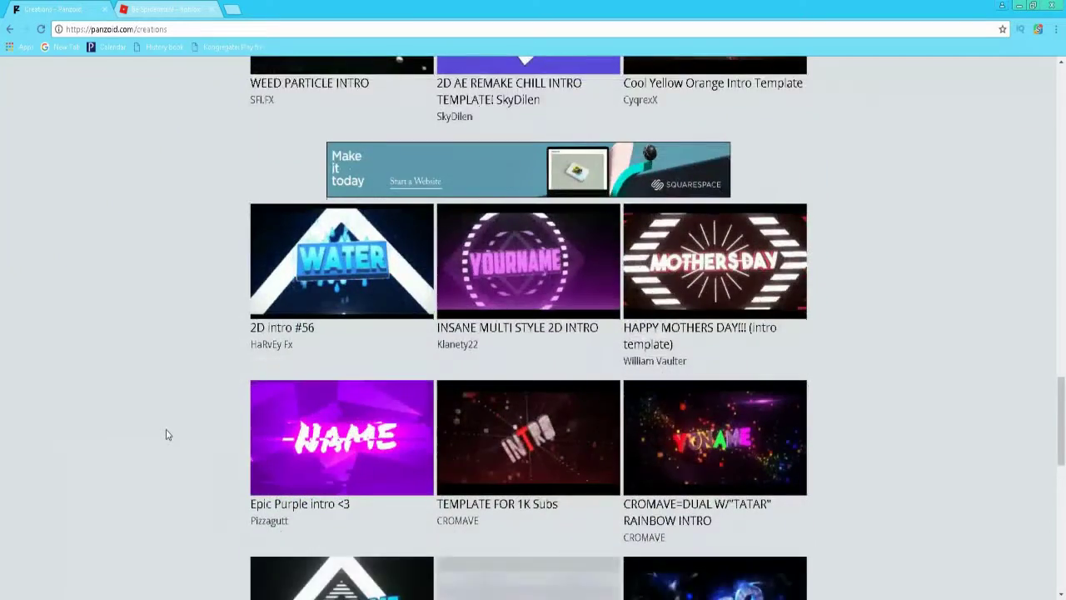
scroll(167, 434, down, 4)
scroll(167, 434, down, 2)
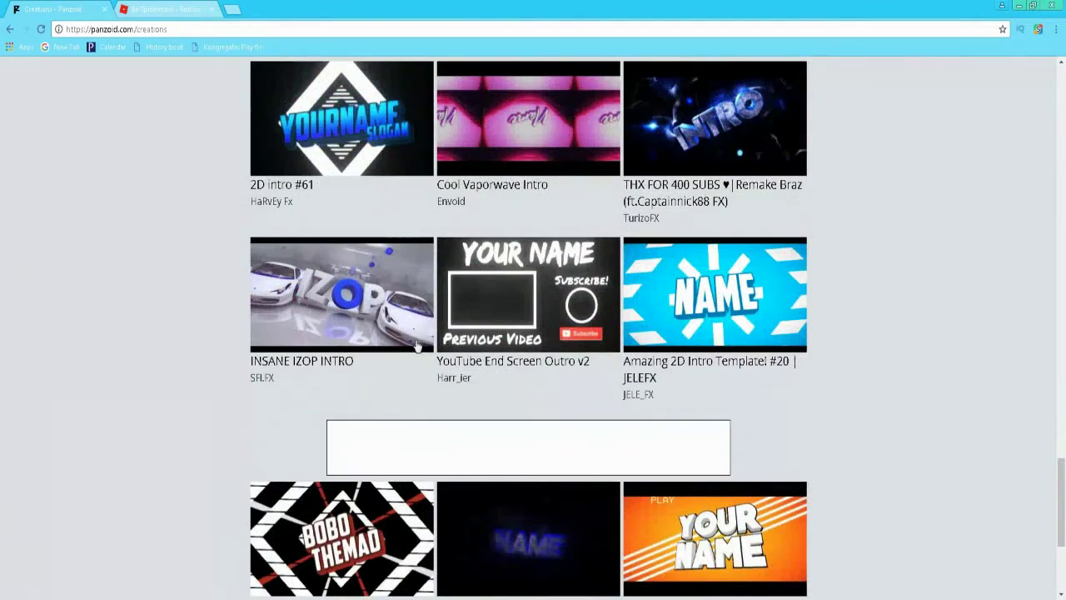
scroll(188, 314, down, 3)
scroll(189, 314, up, 2)
scroll(188, 315, up, 2)
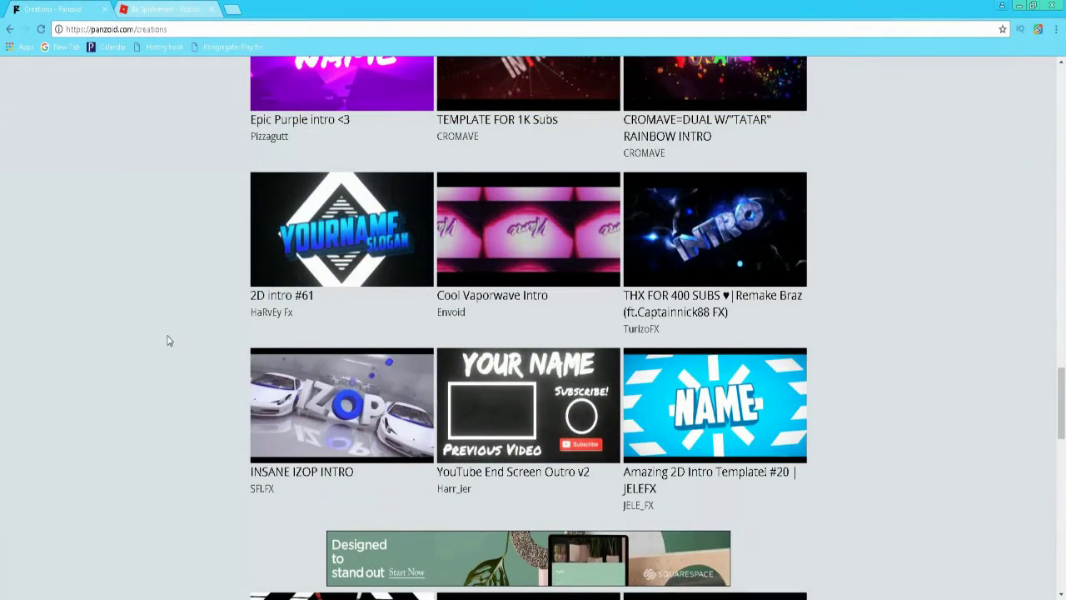
scroll(167, 340, up, 1)
scroll(166, 340, up, 2)
scroll(167, 340, up, 2)
scroll(165, 343, up, 4)
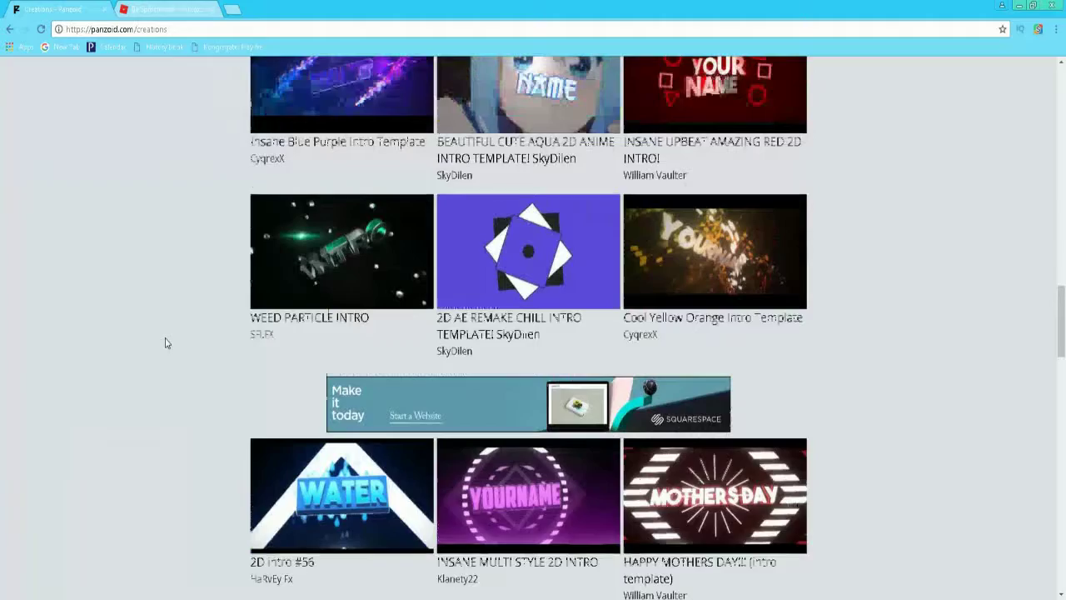
scroll(164, 343, up, 2)
scroll(165, 342, up, 4)
scroll(165, 342, up, 3)
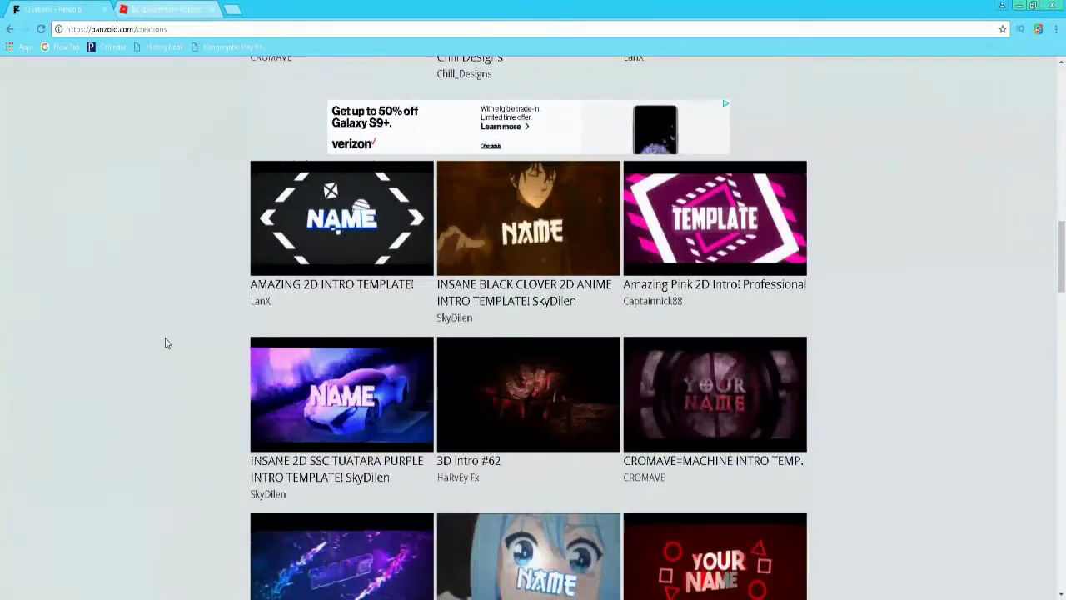
scroll(165, 342, up, 2)
scroll(165, 342, up, 2)
scroll(165, 342, up, 5)
scroll(163, 341, up, 6)
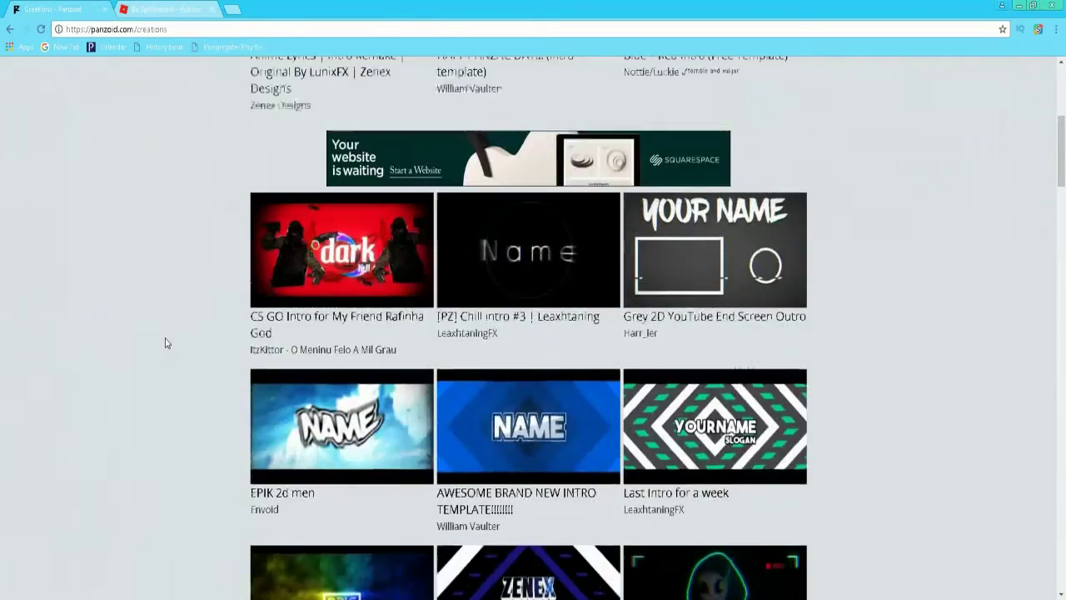
scroll(158, 338, up, 2)
scroll(153, 332, up, 2)
scroll(406, 453, down, 3)
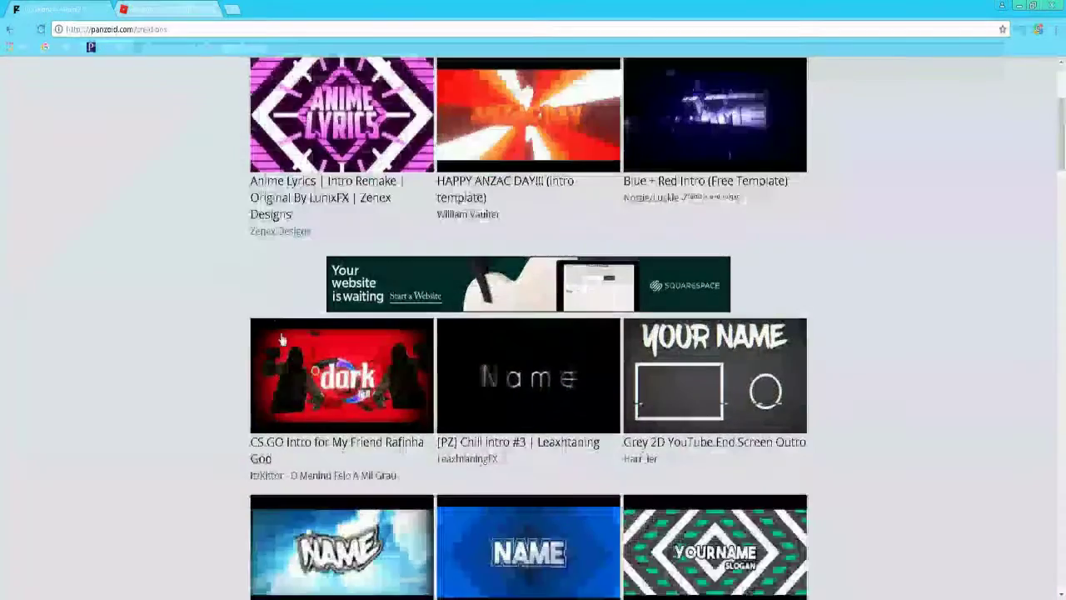
scroll(406, 453, down, 3)
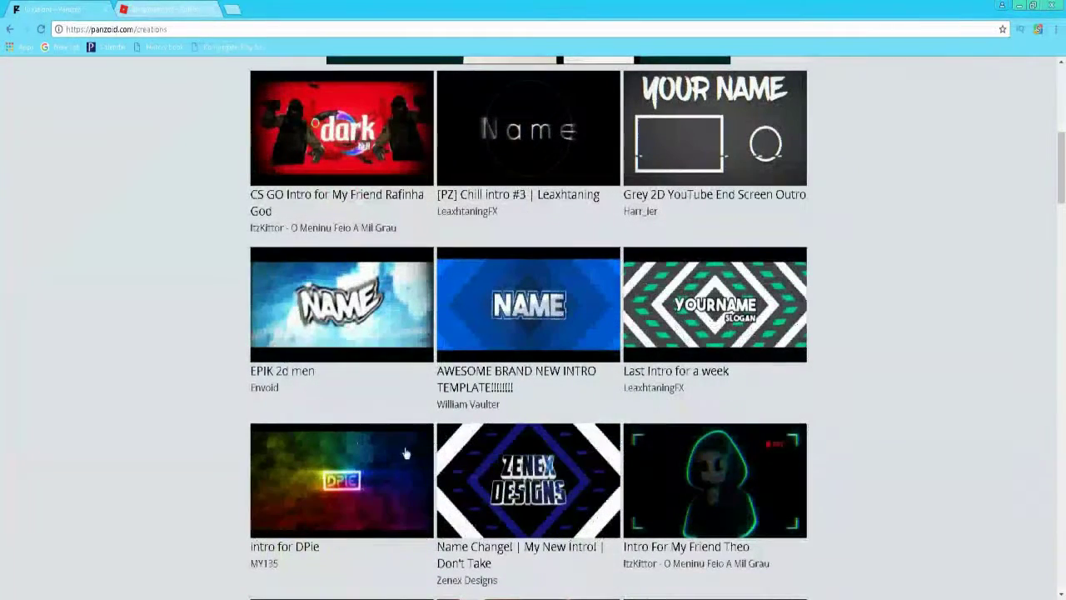
- Load the AWESOME BRAND NEW INTRO template into Clipmaker and minimize the OBS recorder
click(553, 325)
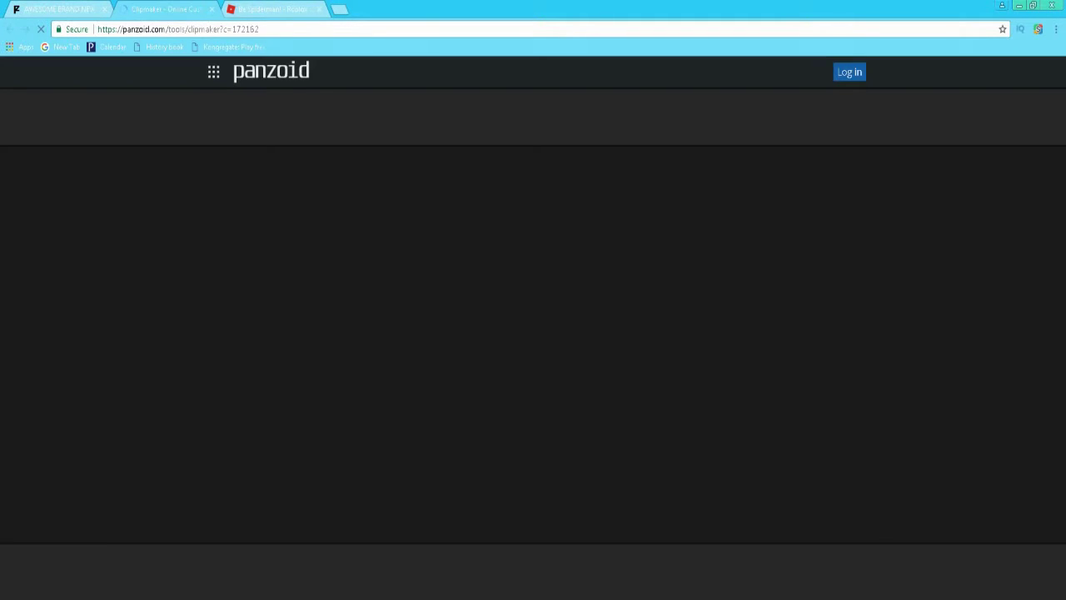
key(alt+Tab)
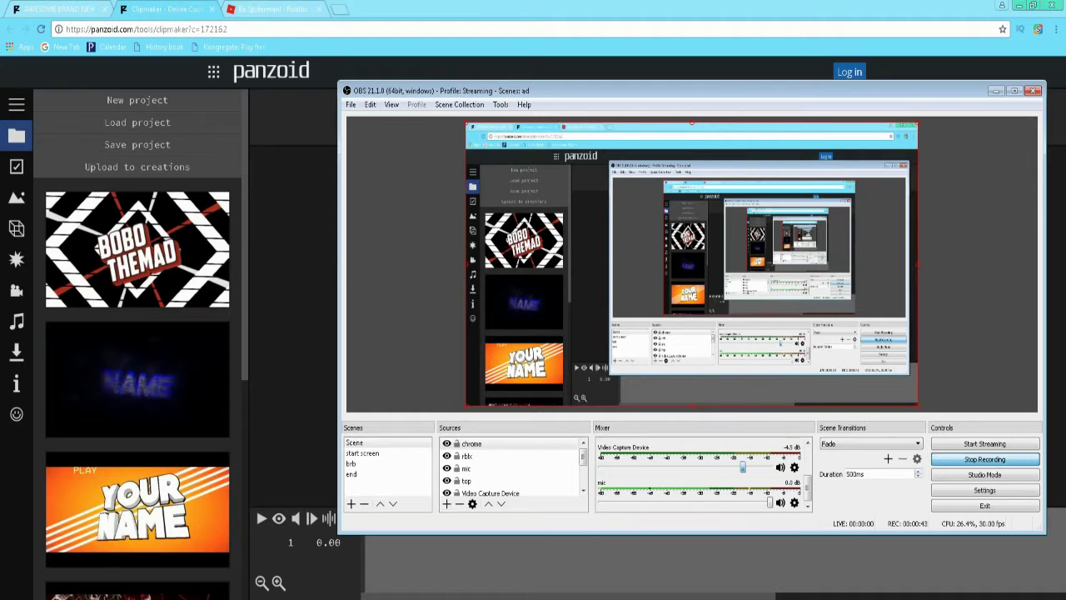
click(996, 90)
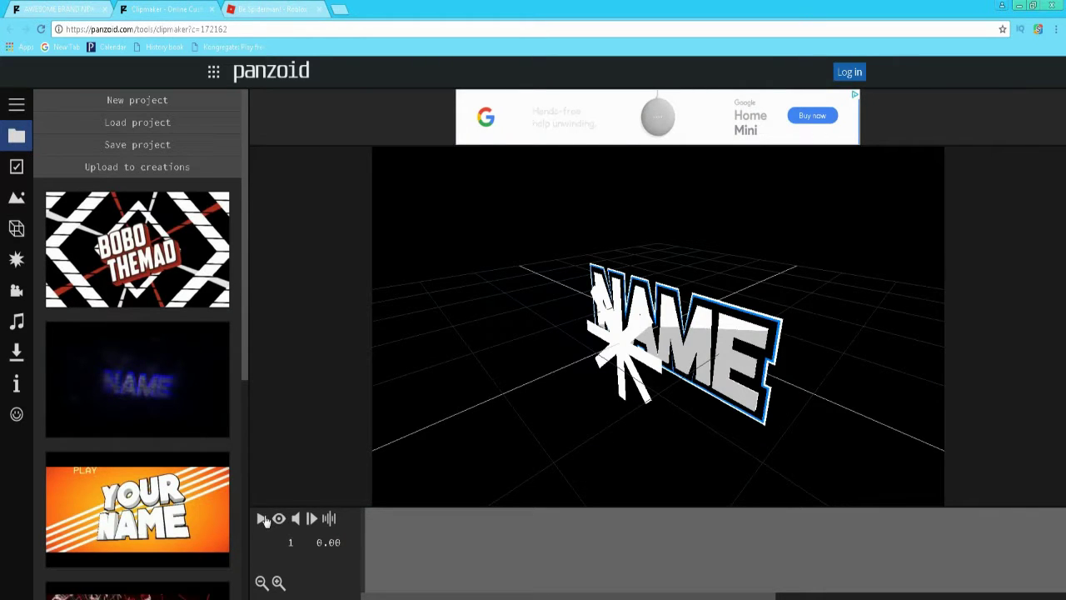
- Play the template intro through and pause it at 9.50 seconds on the credit screen
click(263, 518)
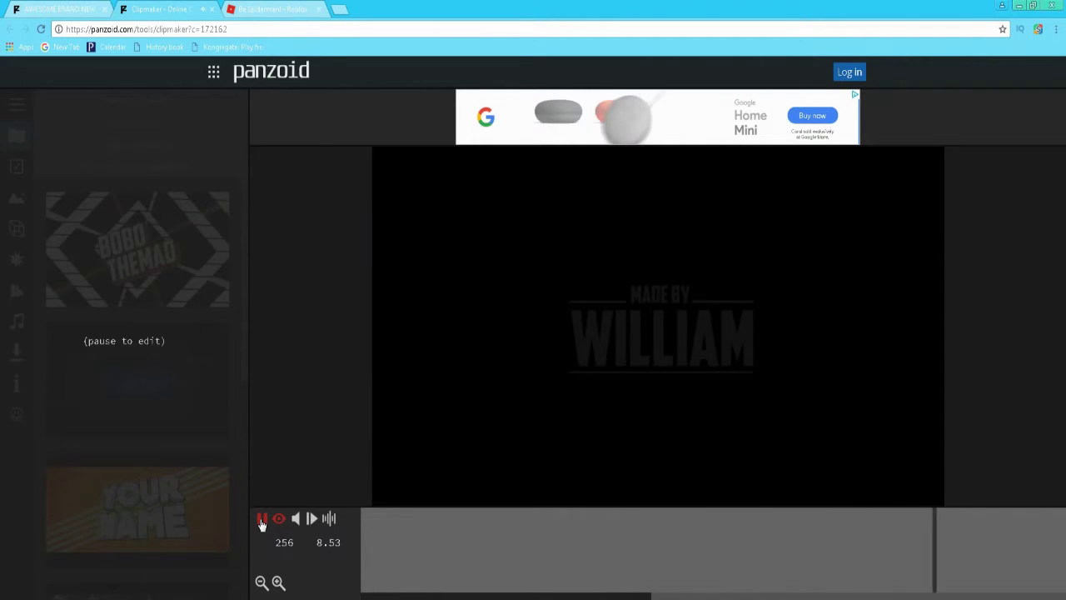
click(261, 519)
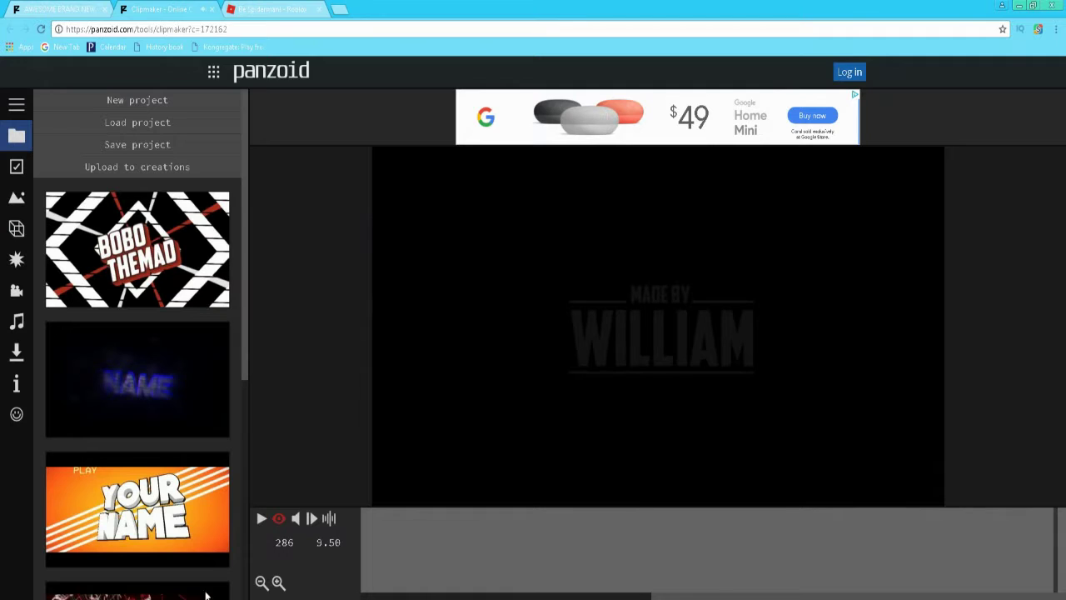
- Delete the Overlay effect, checking the result in the live rendered preview
click(17, 195)
click(21, 178)
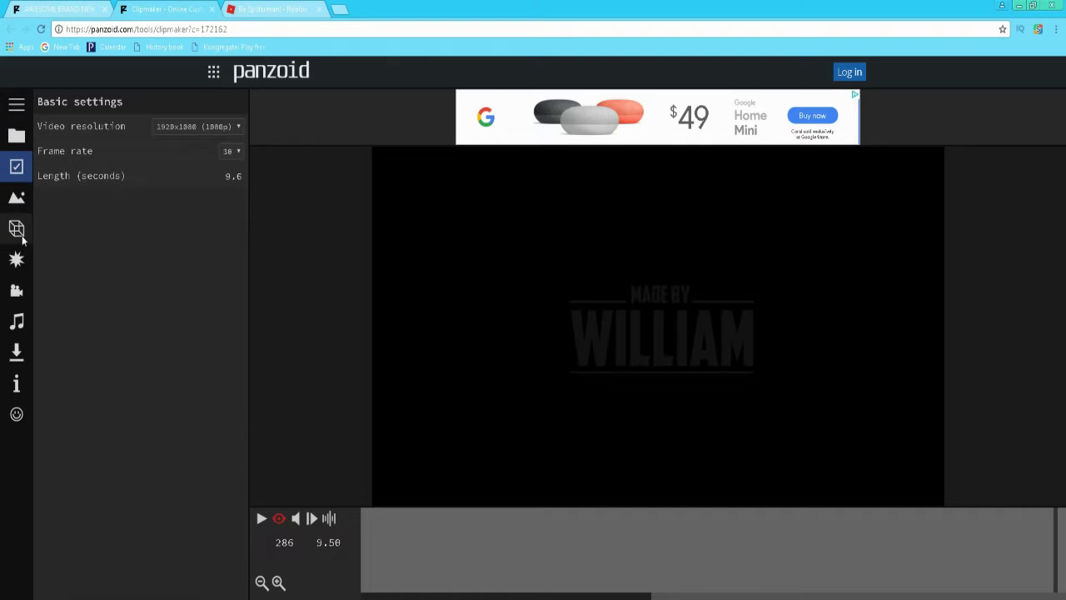
click(16, 256)
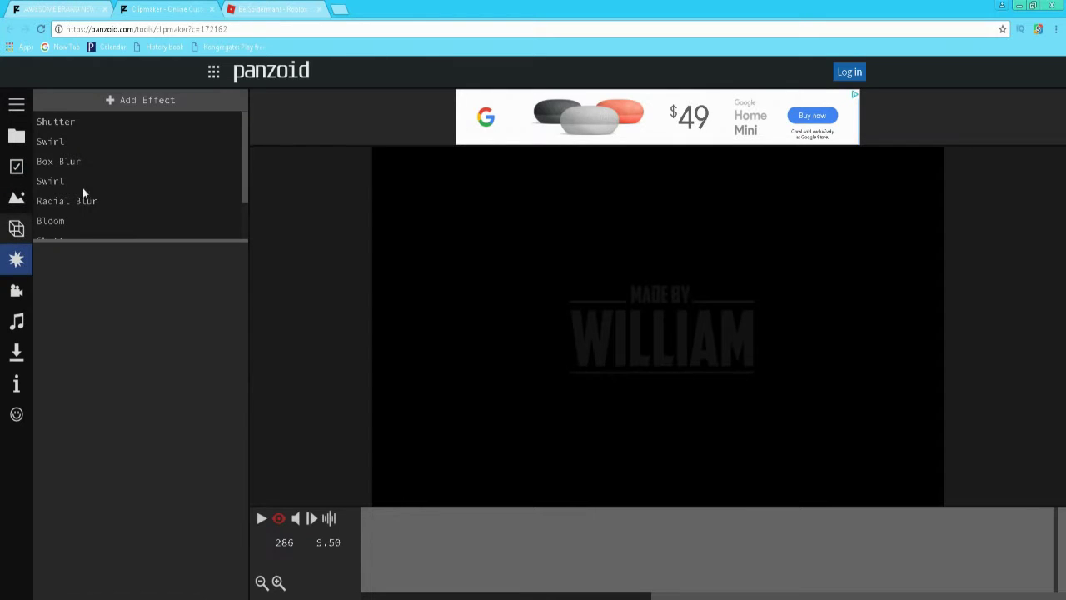
scroll(88, 204, down, 1)
click(80, 229)
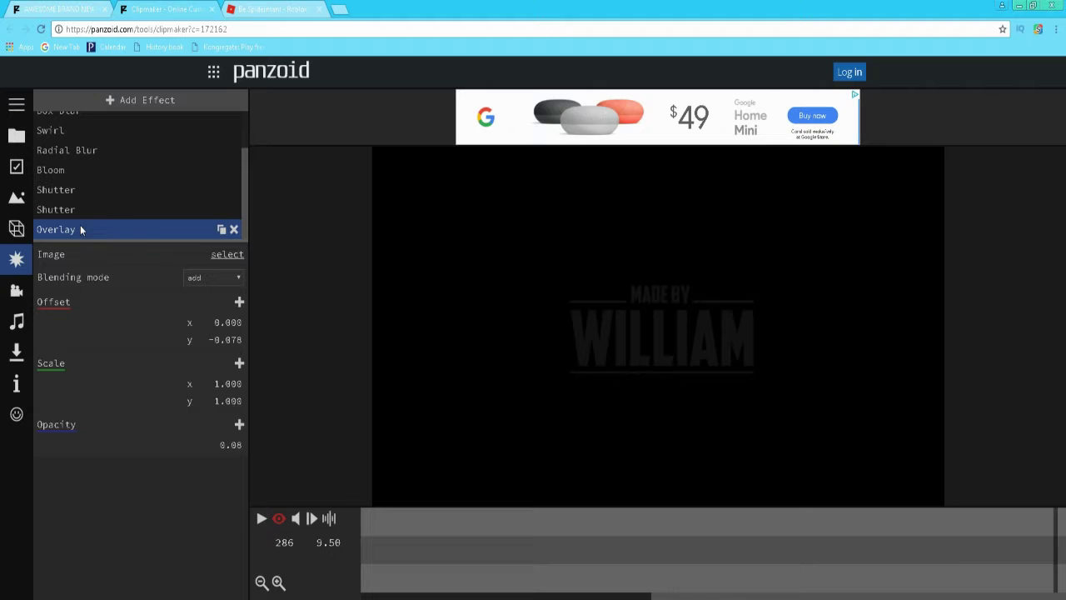
click(280, 518)
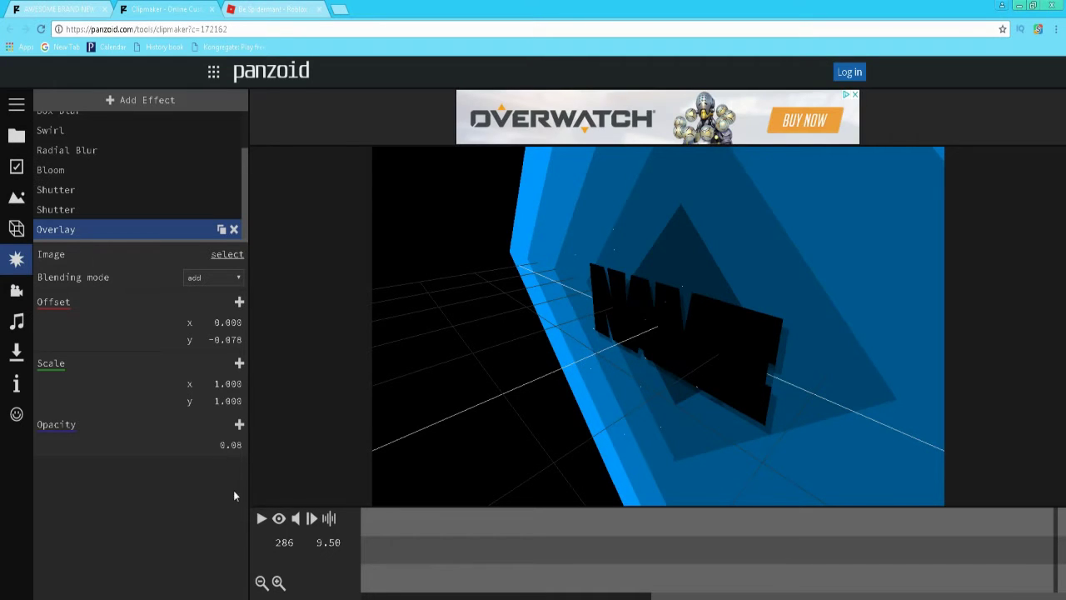
click(234, 229)
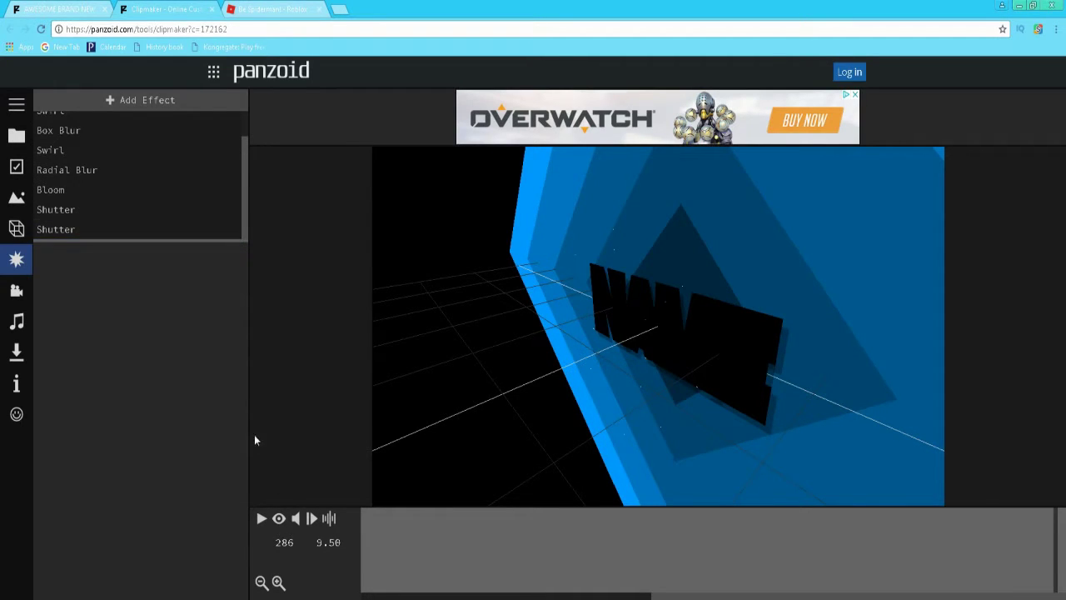
click(282, 519)
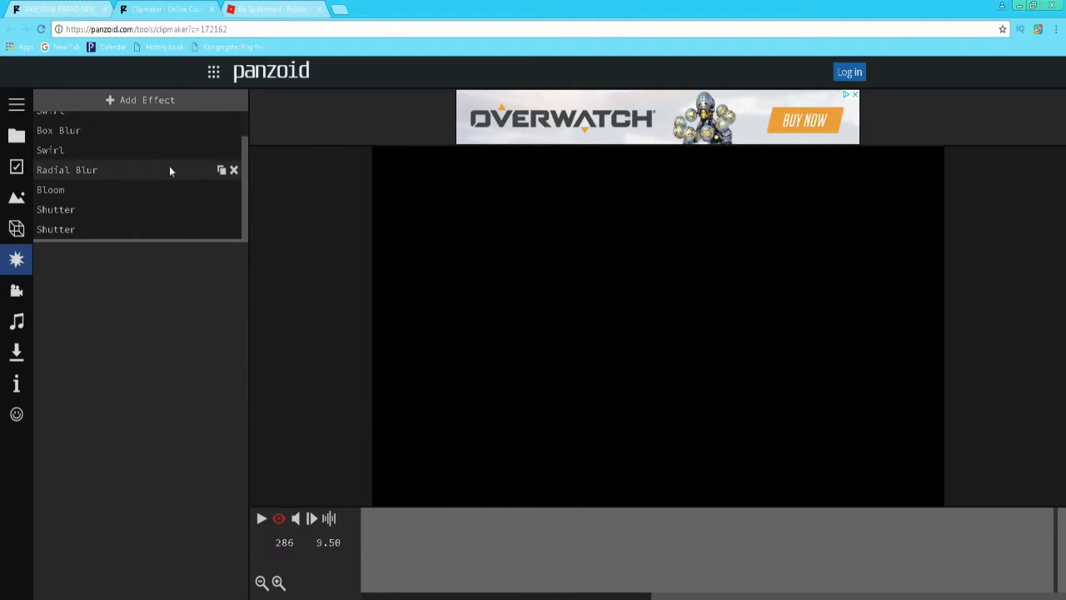
- Change the first three NAME text objects in the Text group to read NGPG
click(12, 292)
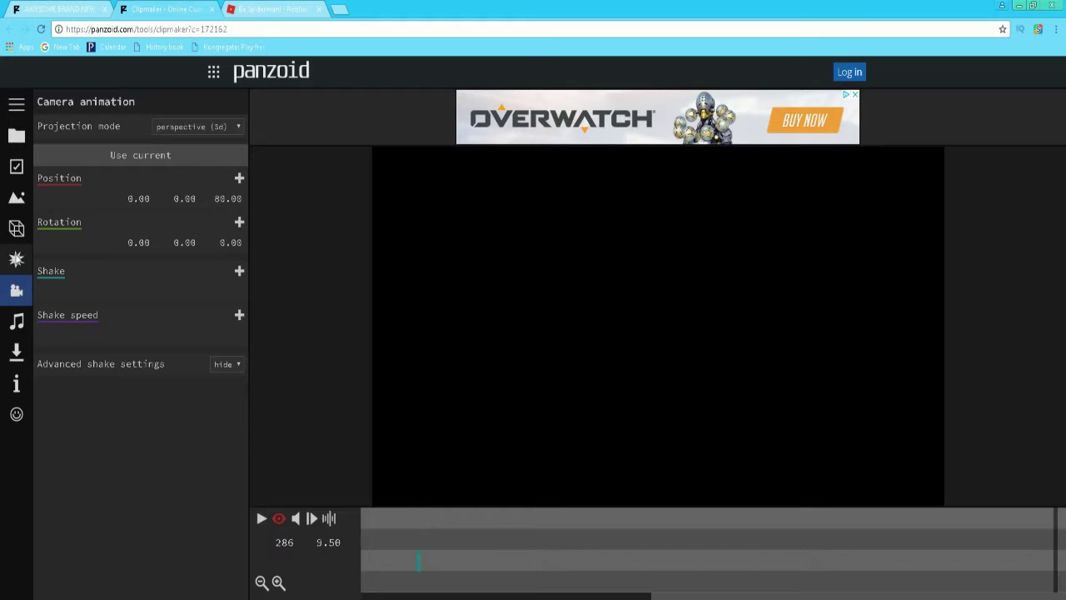
click(17, 256)
click(16, 231)
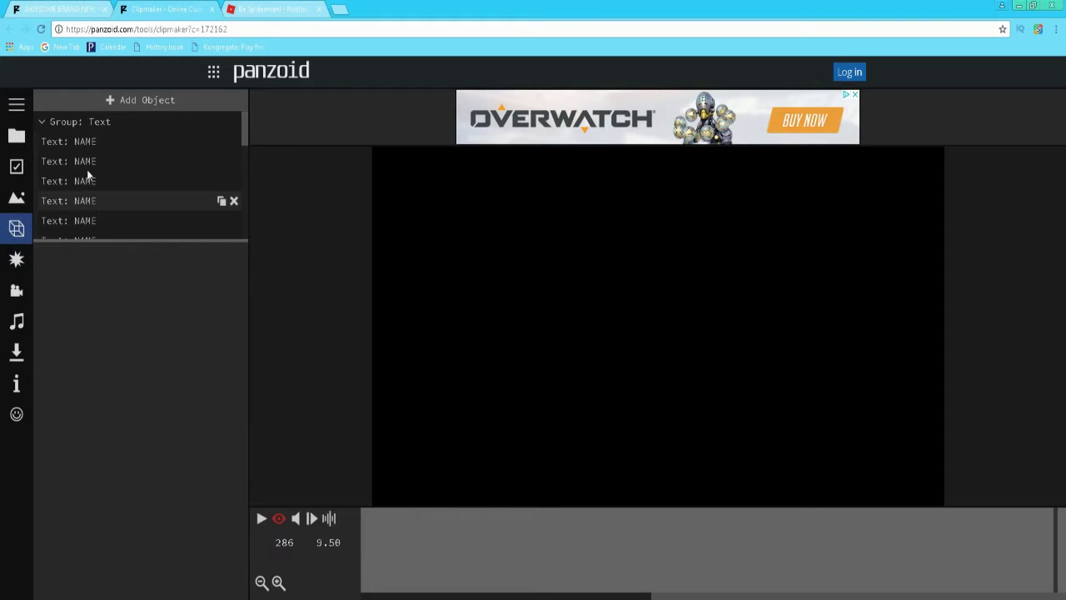
scroll(84, 150, down, 3)
scroll(84, 151, up, 3)
scroll(84, 155, up, 2)
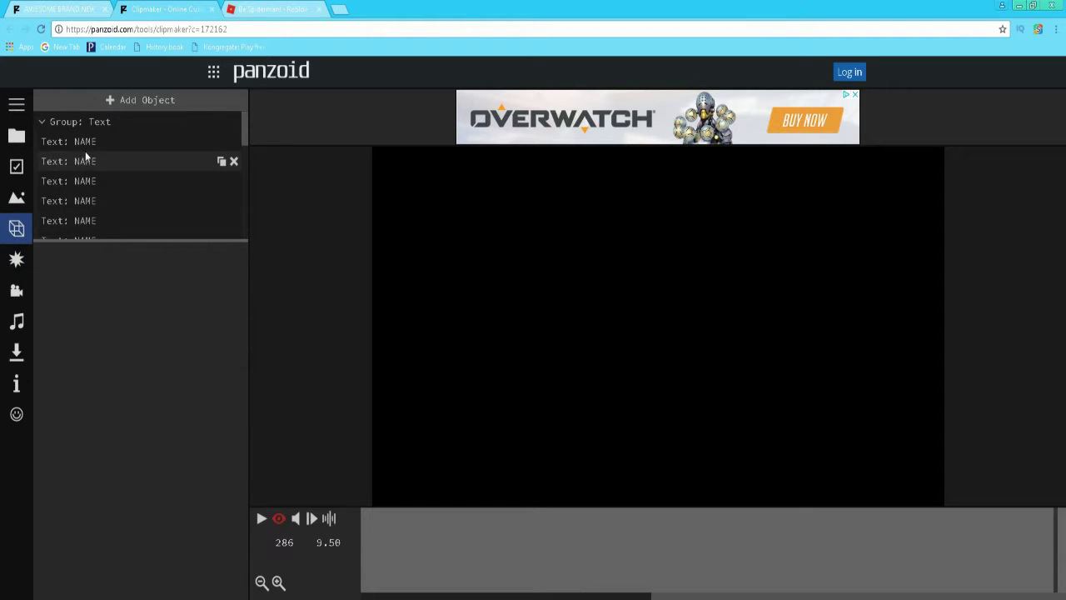
click(84, 142)
click(163, 284)
text(NGPG)
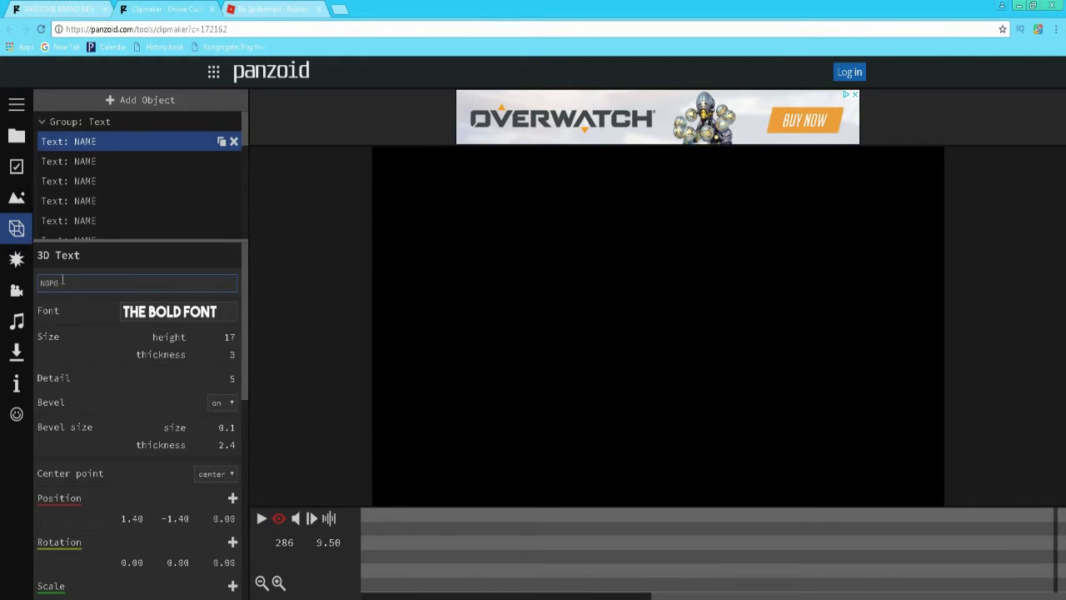
click(86, 161)
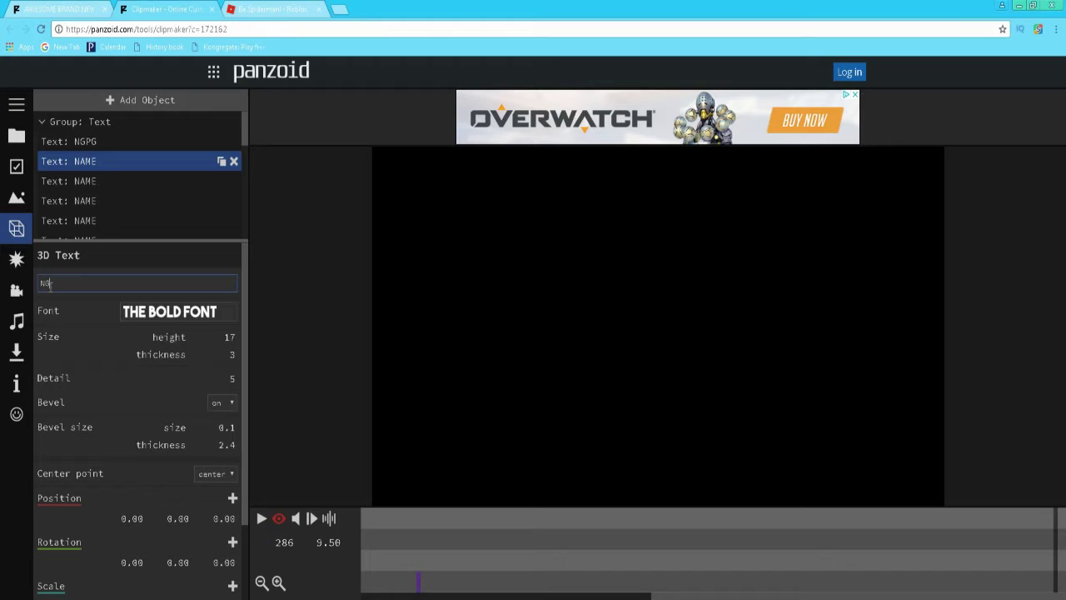
click(84, 182)
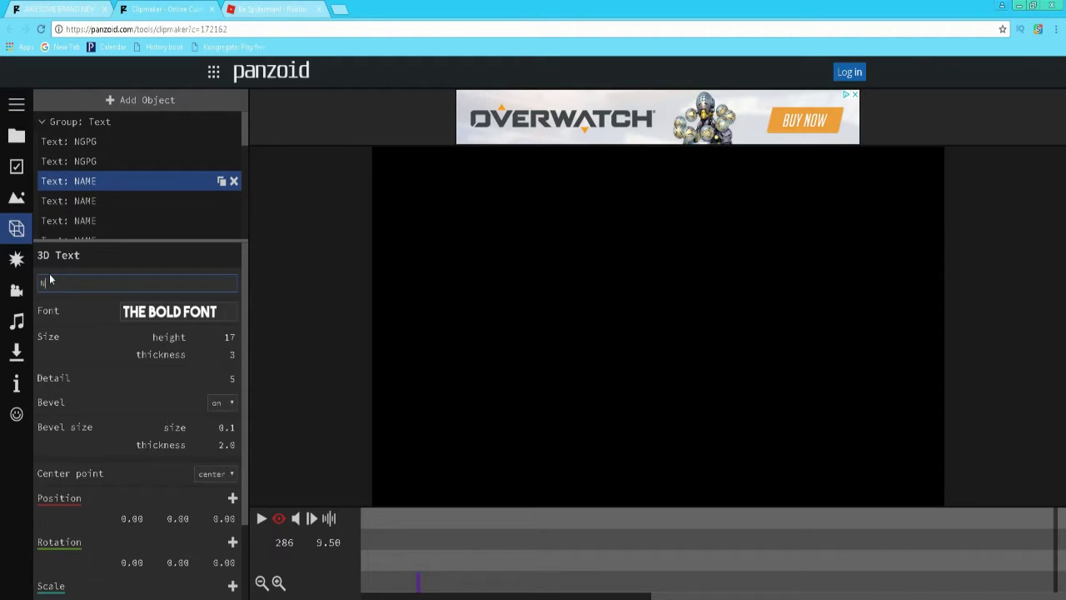
text(GPG)
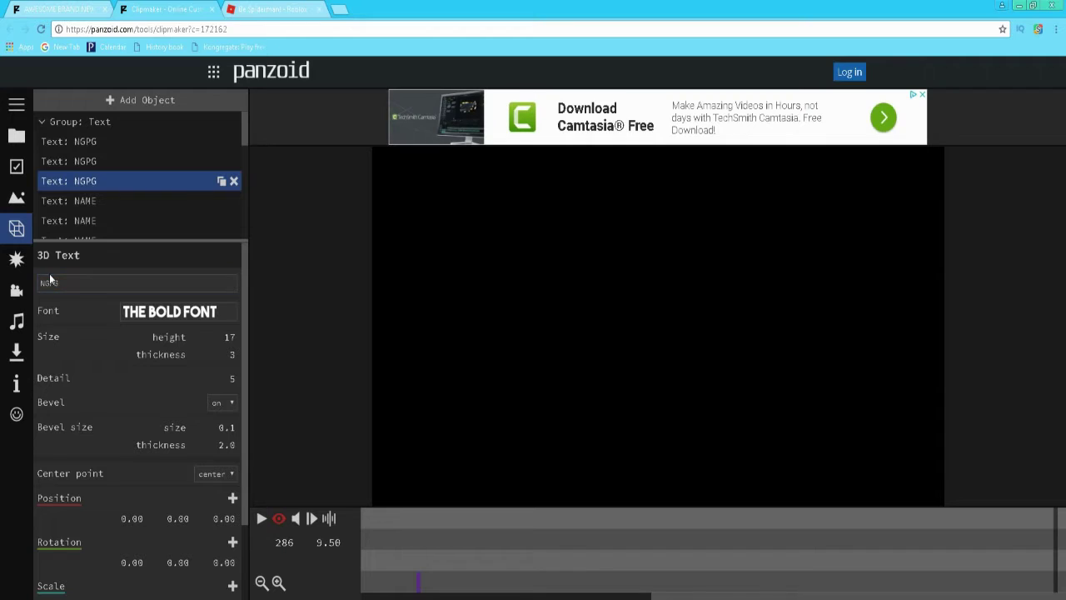
- Change the remaining NAME text objects to NGPG and play the preview
click(75, 201)
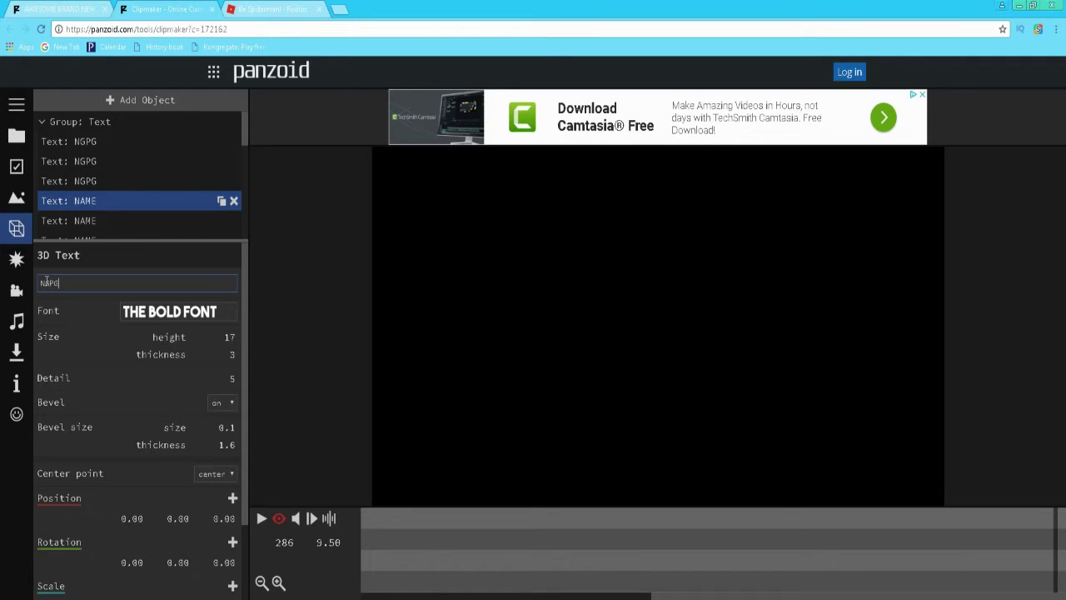
scroll(60, 201, down, 1)
click(95, 159)
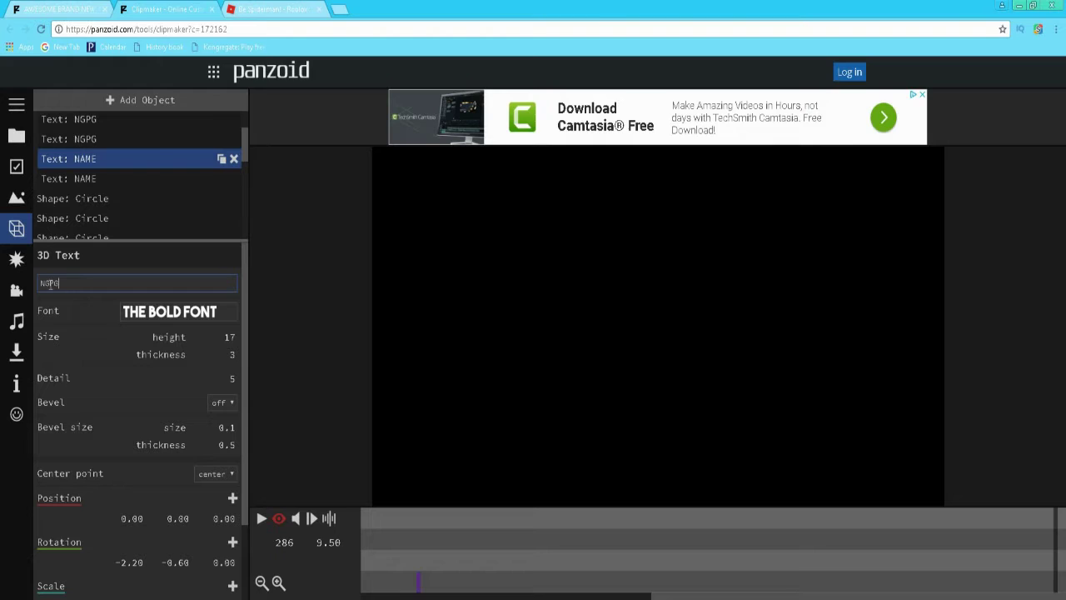
click(78, 180)
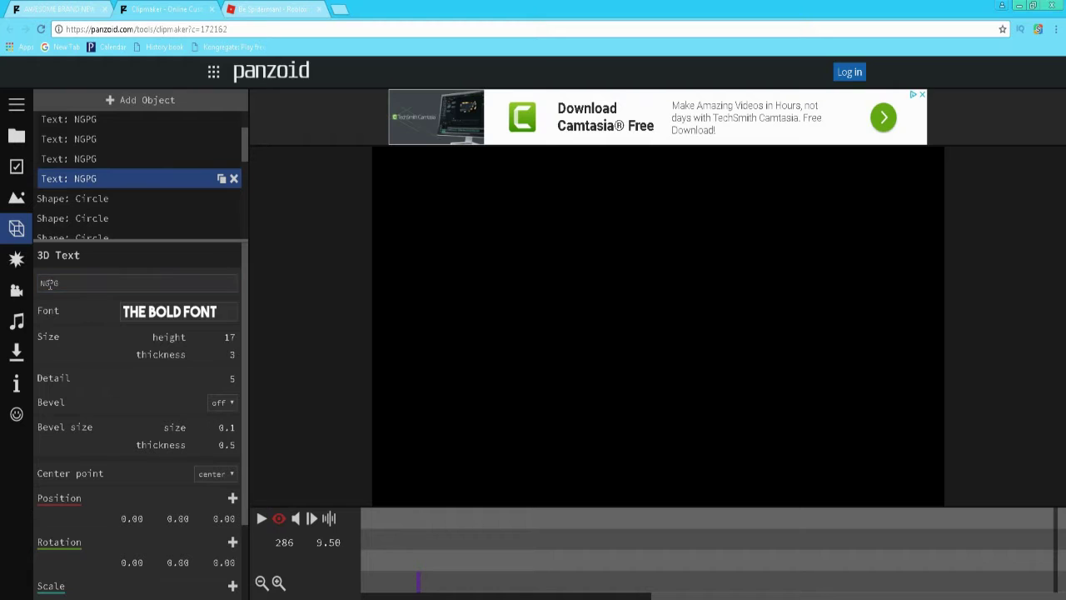
scroll(187, 237, down, 2)
scroll(191, 230, down, 1)
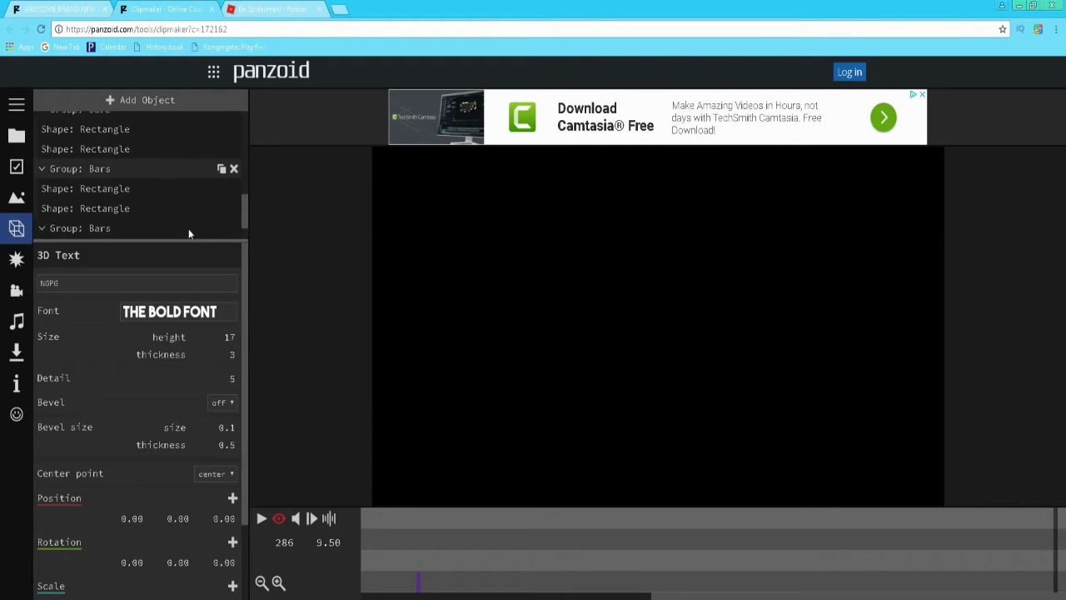
scroll(189, 229, up, 3)
scroll(175, 217, up, 2)
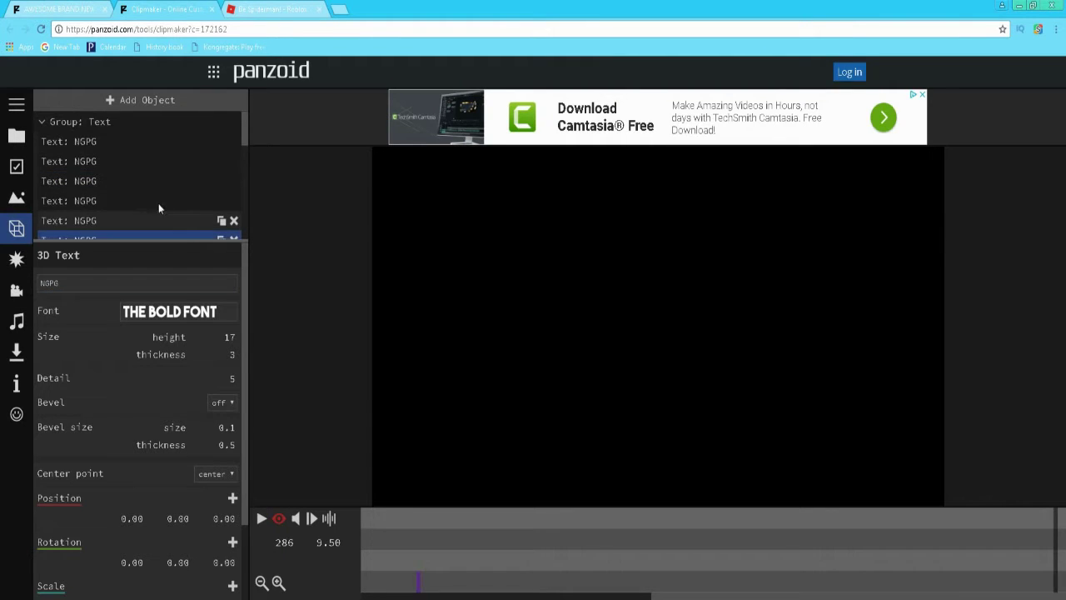
click(263, 518)
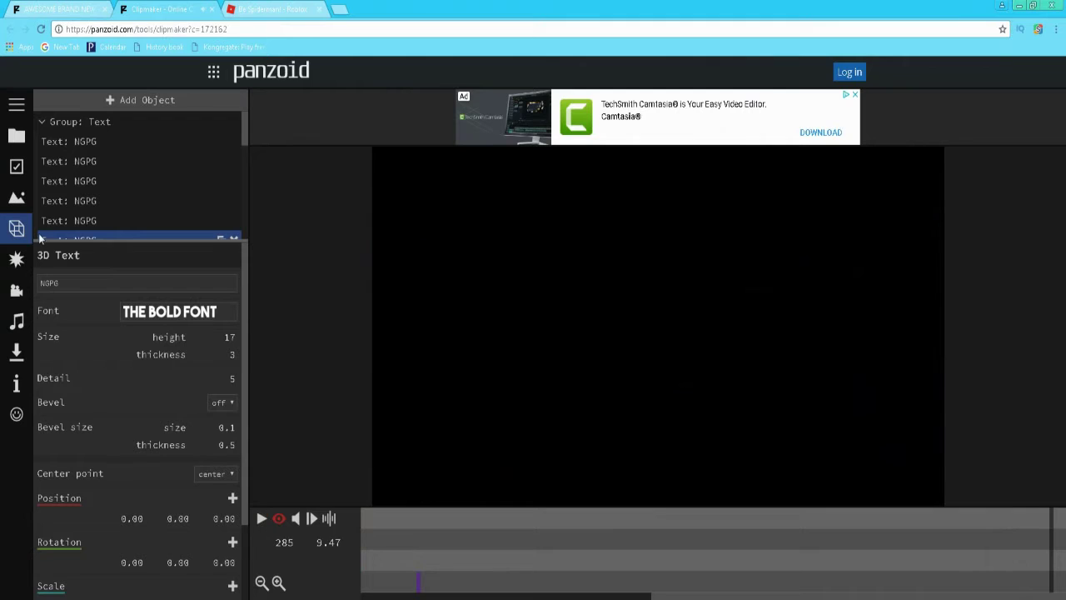
- Set the font of the first three NGPG text layers to ABSENDER
click(77, 140)
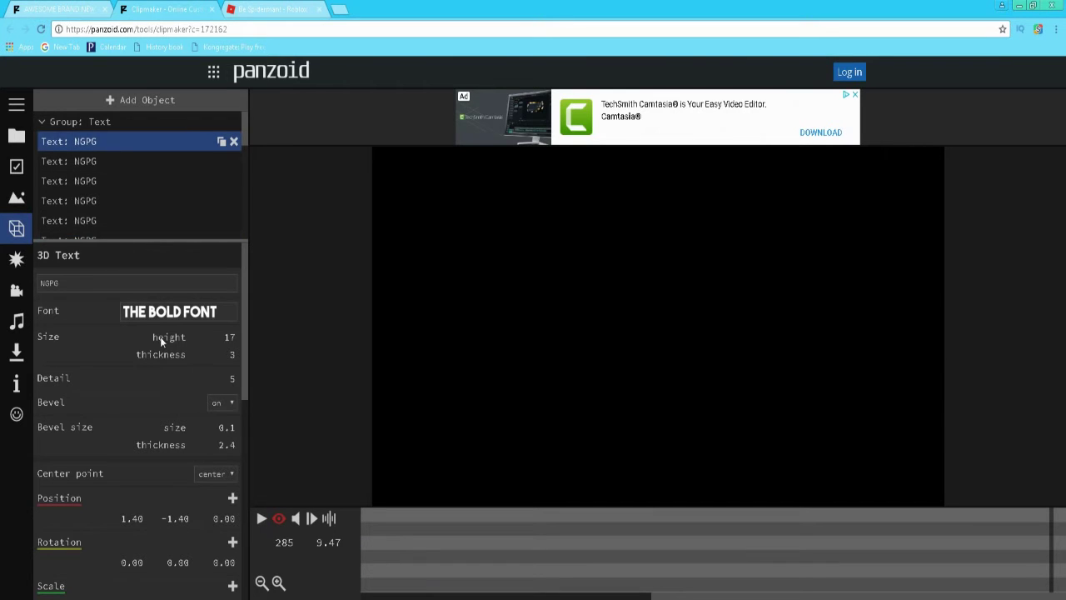
click(155, 314)
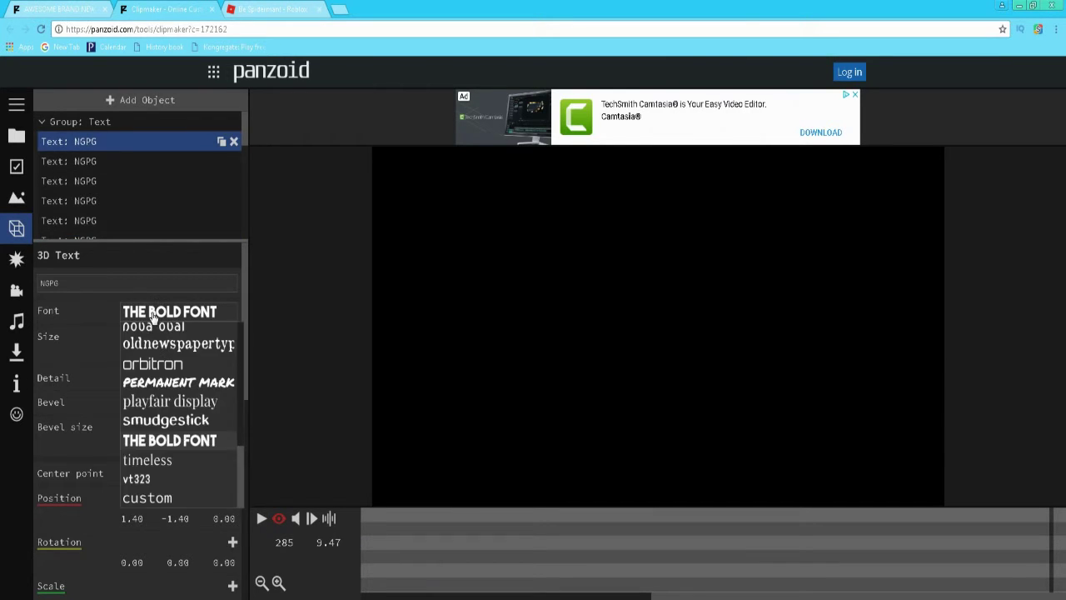
scroll(155, 379, up, 5)
click(151, 328)
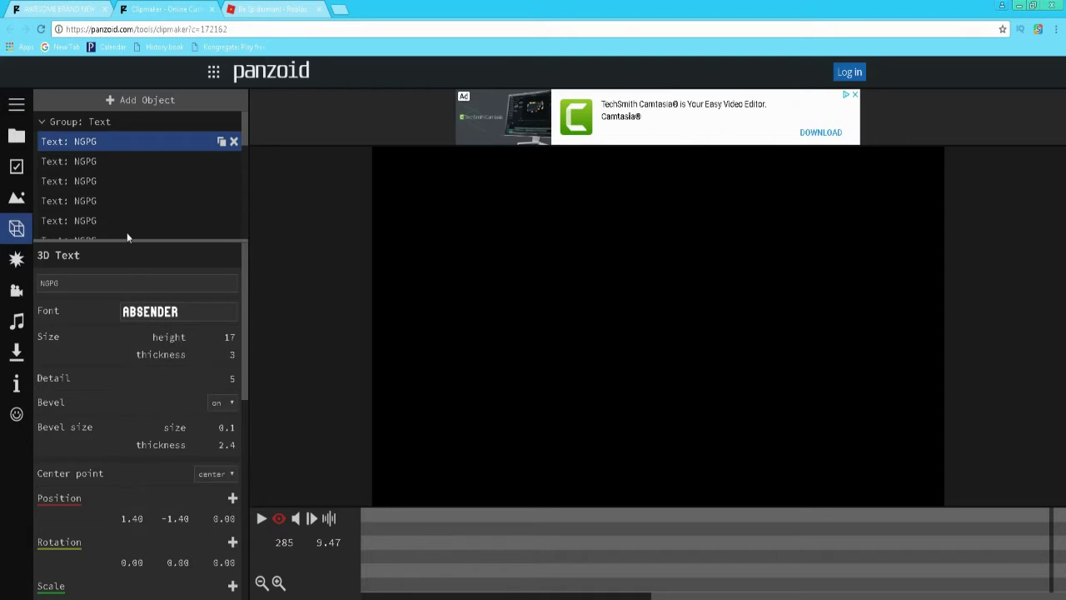
click(109, 160)
click(143, 321)
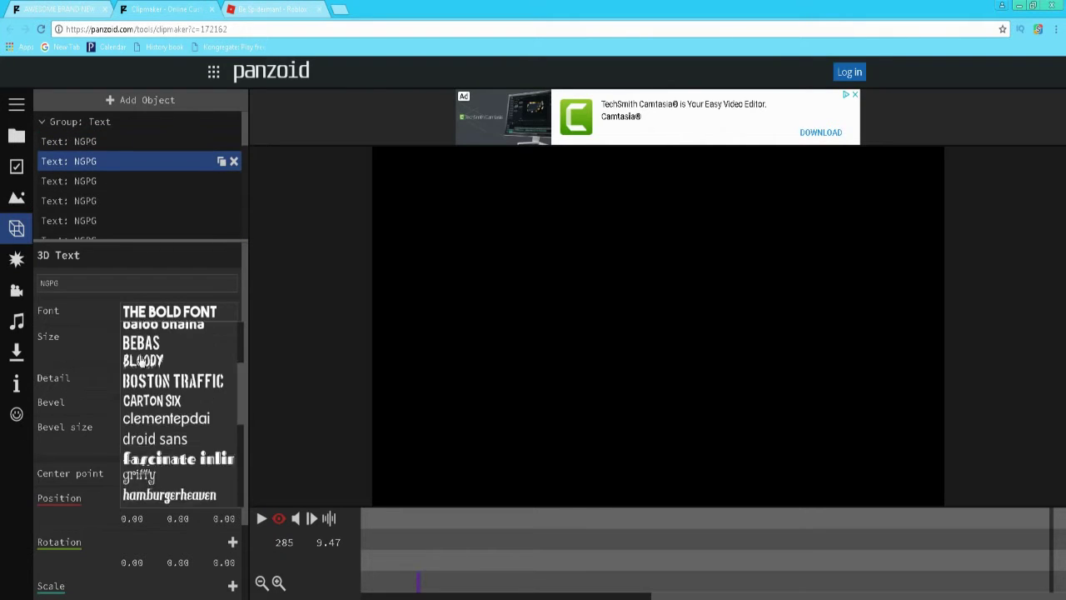
scroll(154, 375, up, 5)
click(154, 328)
click(96, 182)
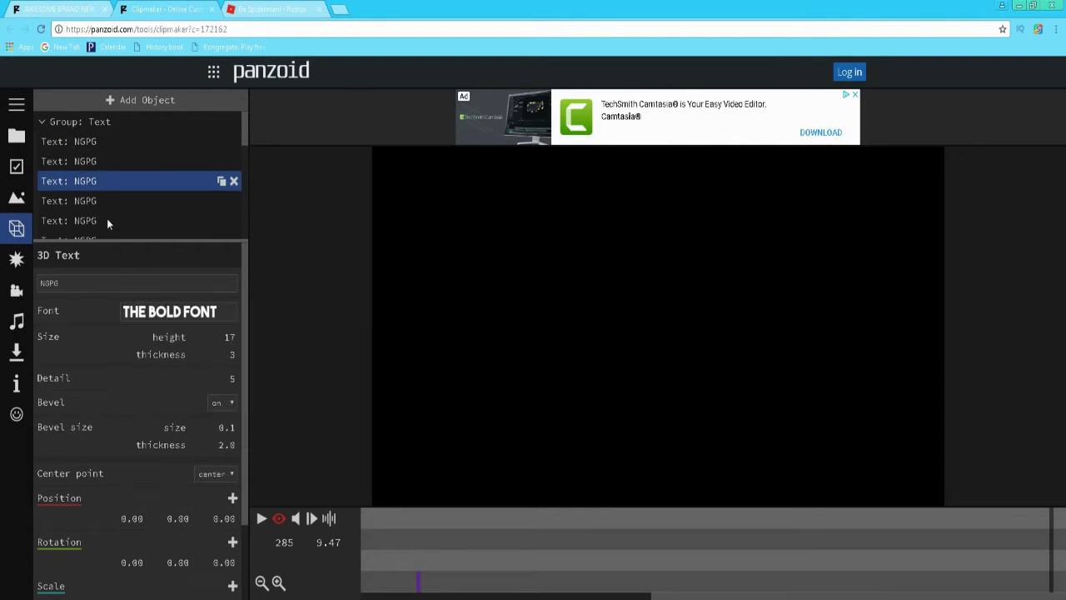
click(143, 312)
scroll(154, 375, up, 5)
scroll(146, 341, up, 3)
click(142, 331)
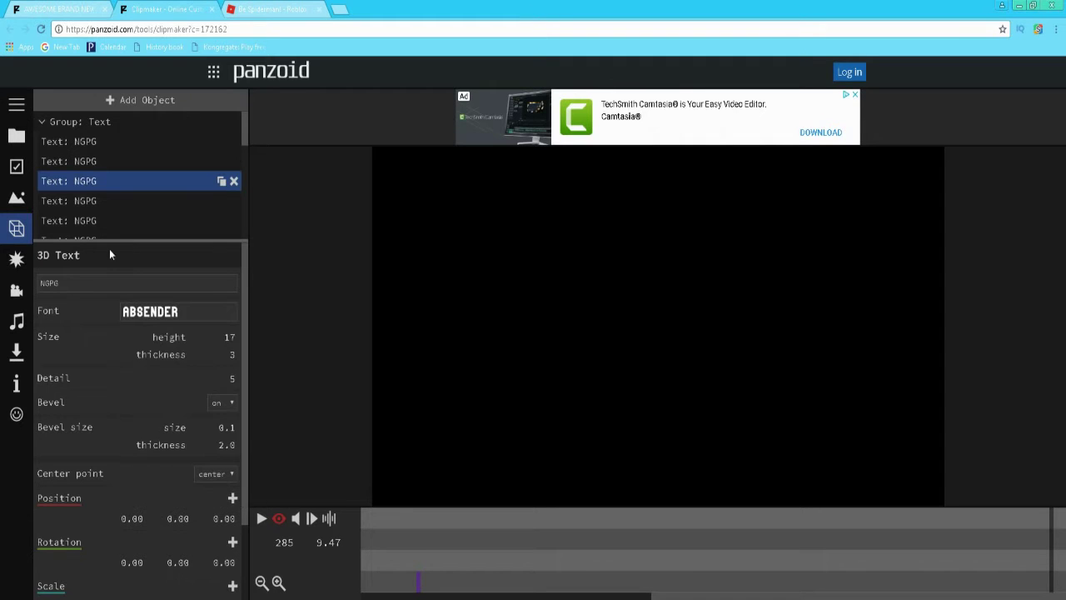
- Set the font of the fourth, fifth and sixth NGPG text layers to ABSENDER
click(99, 201)
click(152, 315)
scroll(148, 357, up, 10)
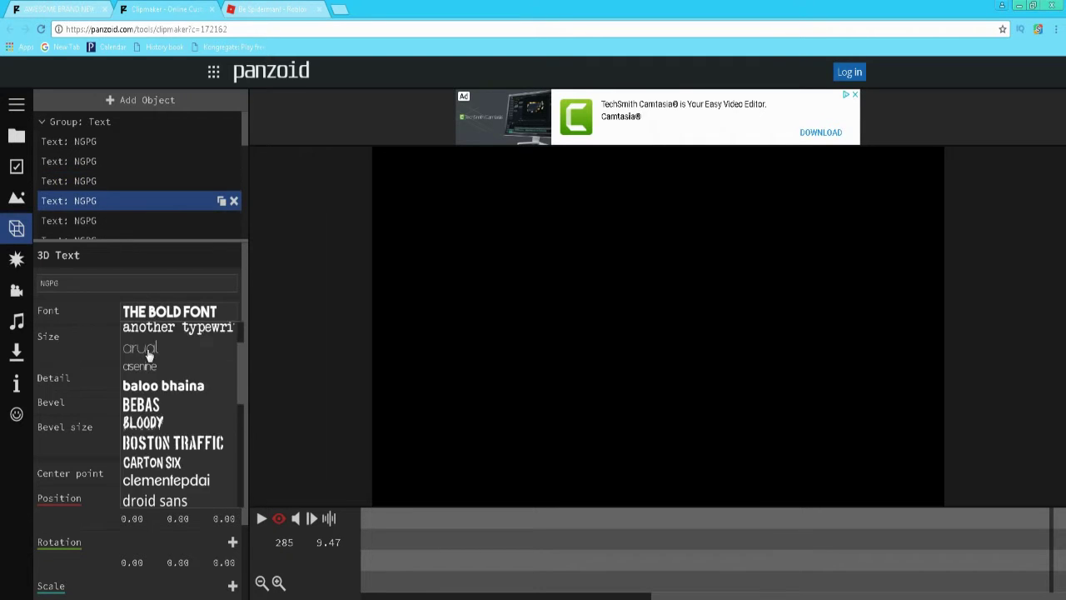
scroll(146, 347, up, 2)
click(146, 333)
click(112, 223)
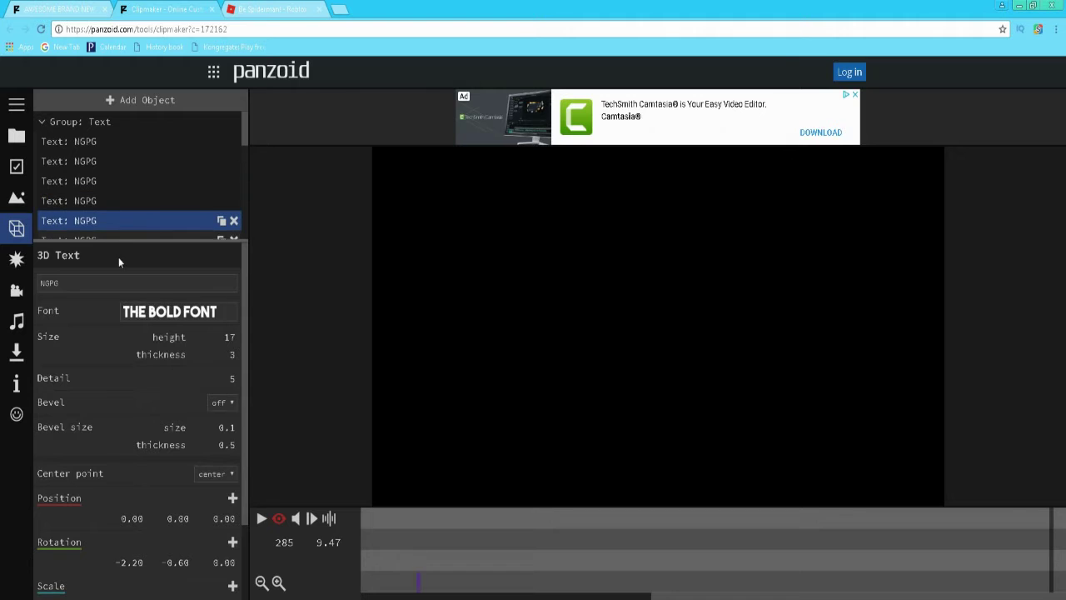
click(146, 316)
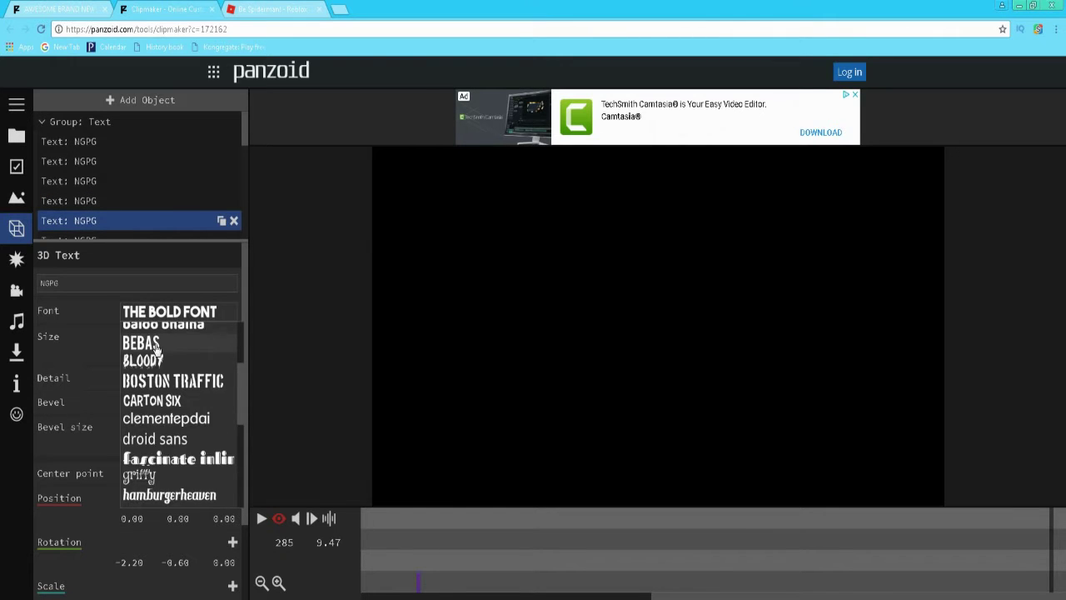
scroll(156, 346, up, 3)
click(155, 333)
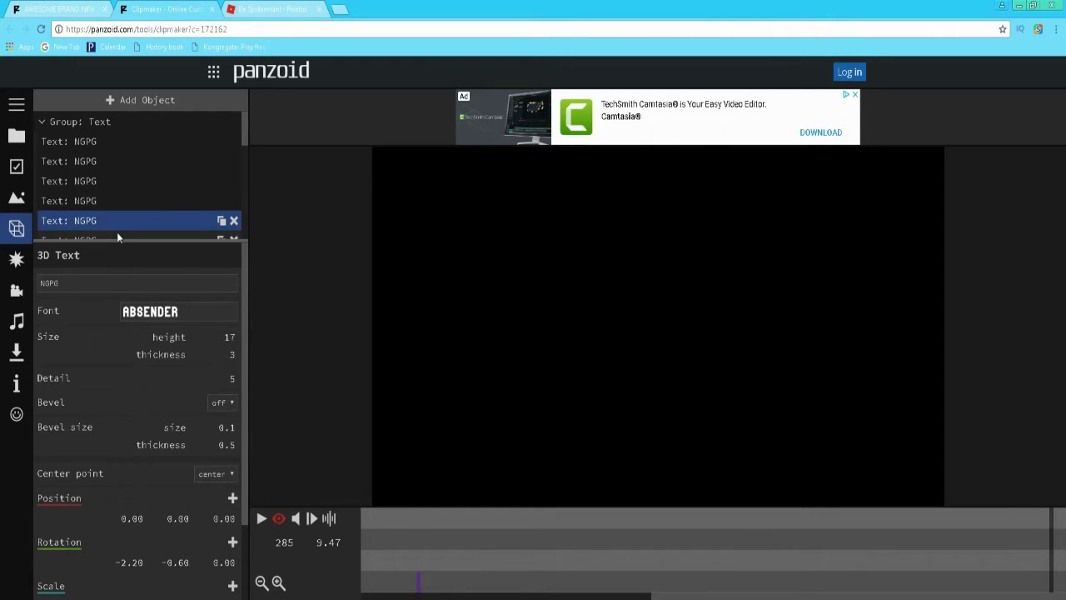
click(116, 233)
click(165, 315)
scroll(167, 339, up, 5)
scroll(171, 339, up, 1)
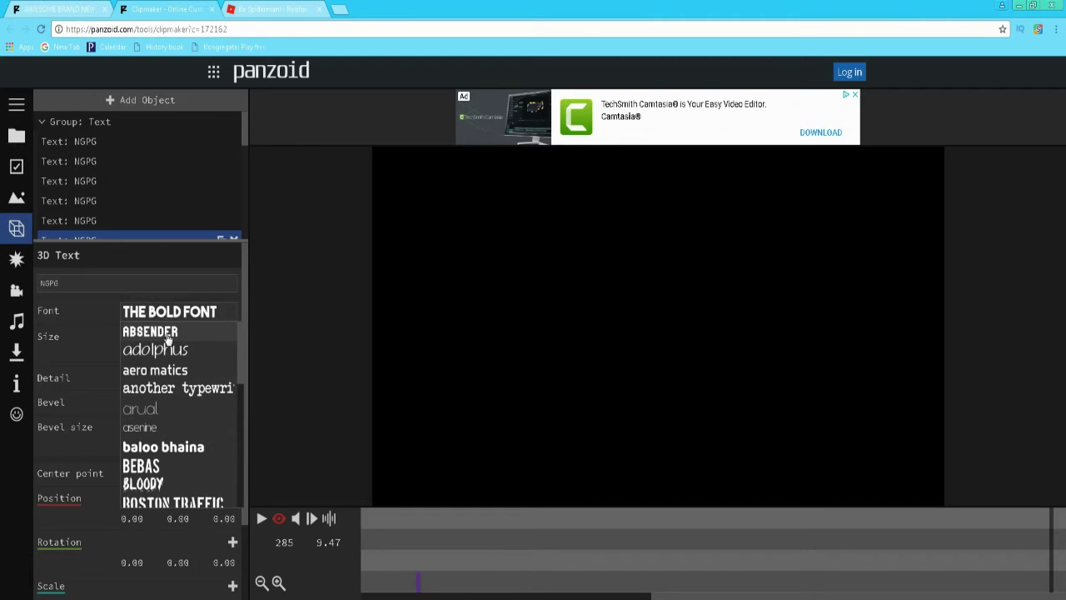
click(158, 326)
drag(243, 139, 244, 149)
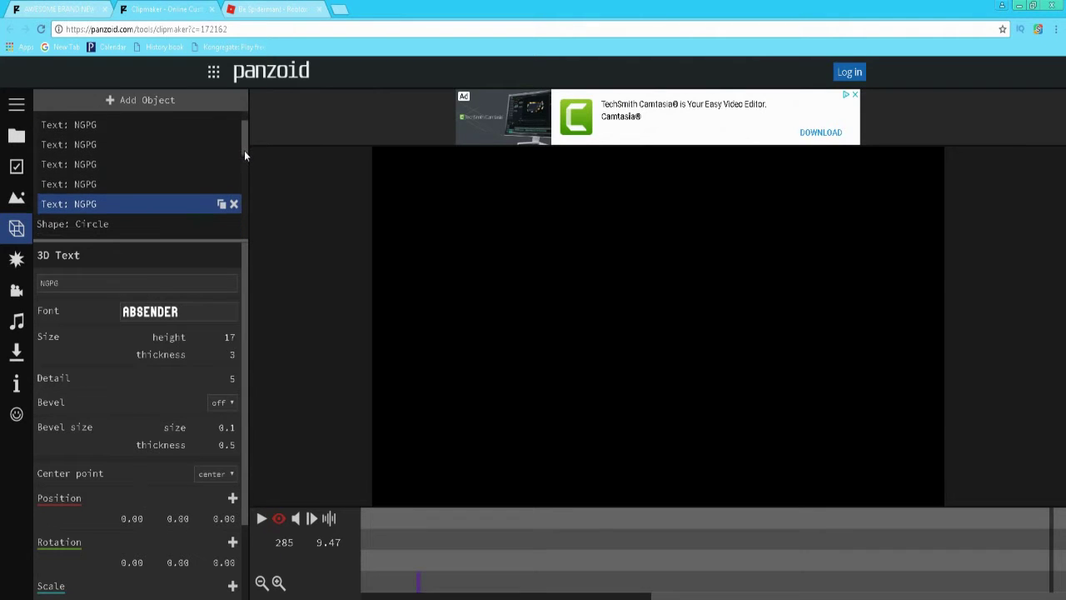
- Scrub the preview to 3.90 seconds and browse the sidebar panels, ending on camera animation
click(584, 523)
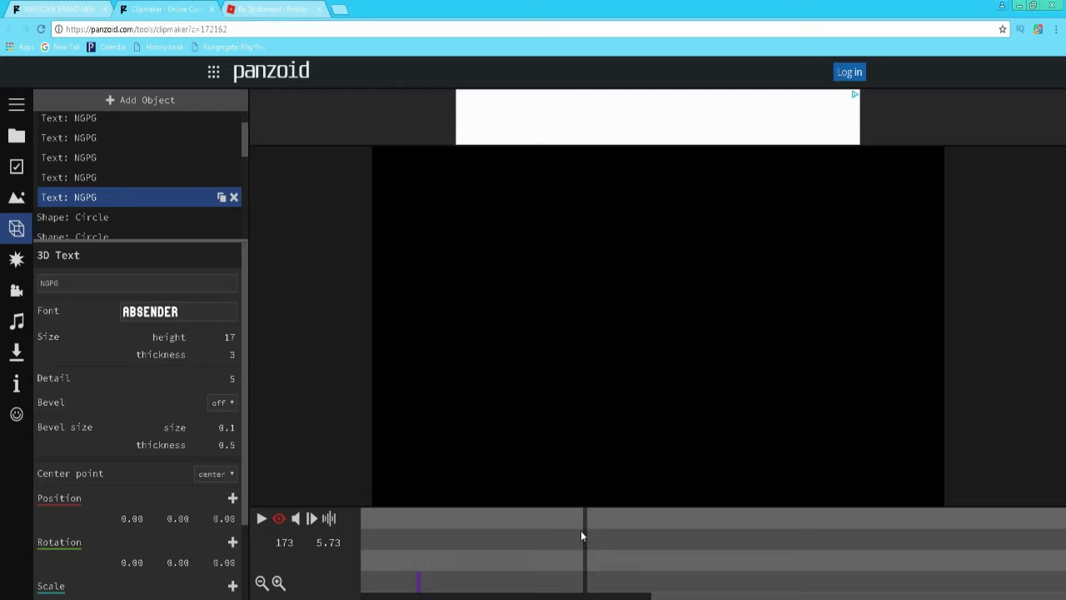
click(430, 544)
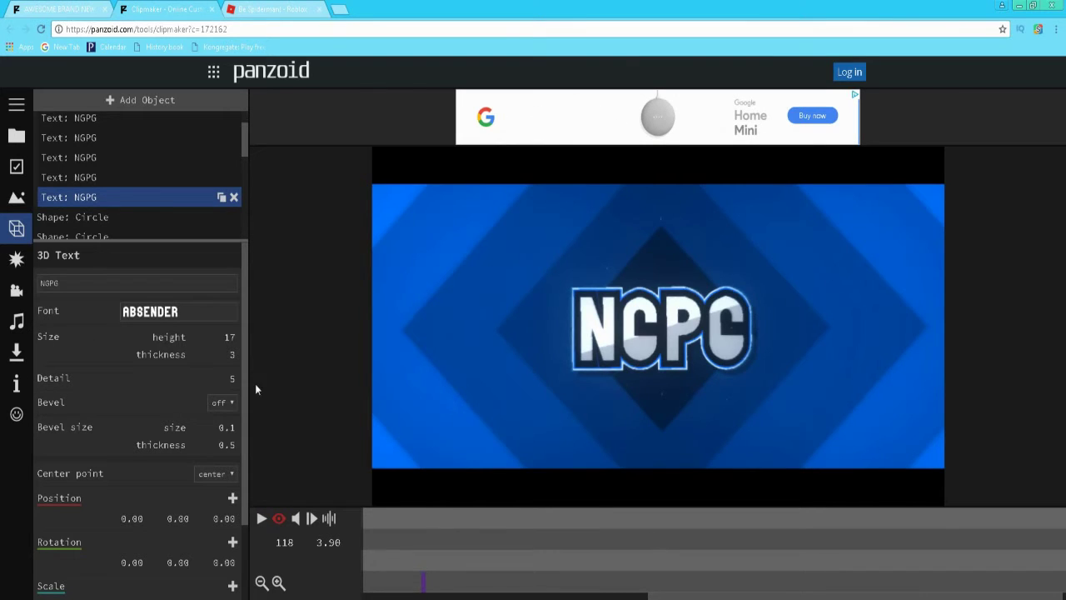
click(16, 271)
click(19, 292)
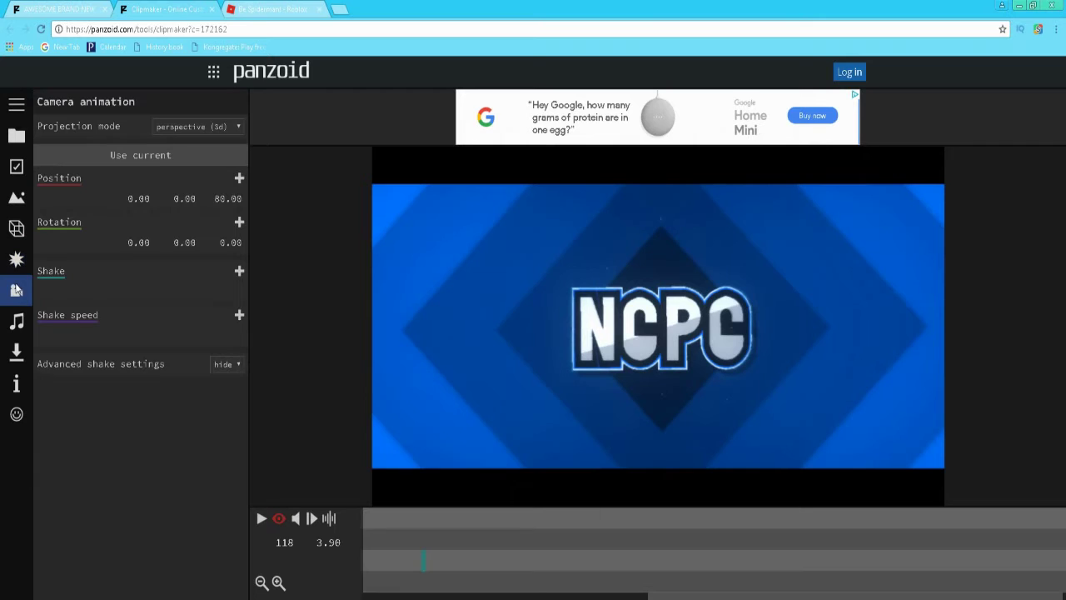
click(17, 321)
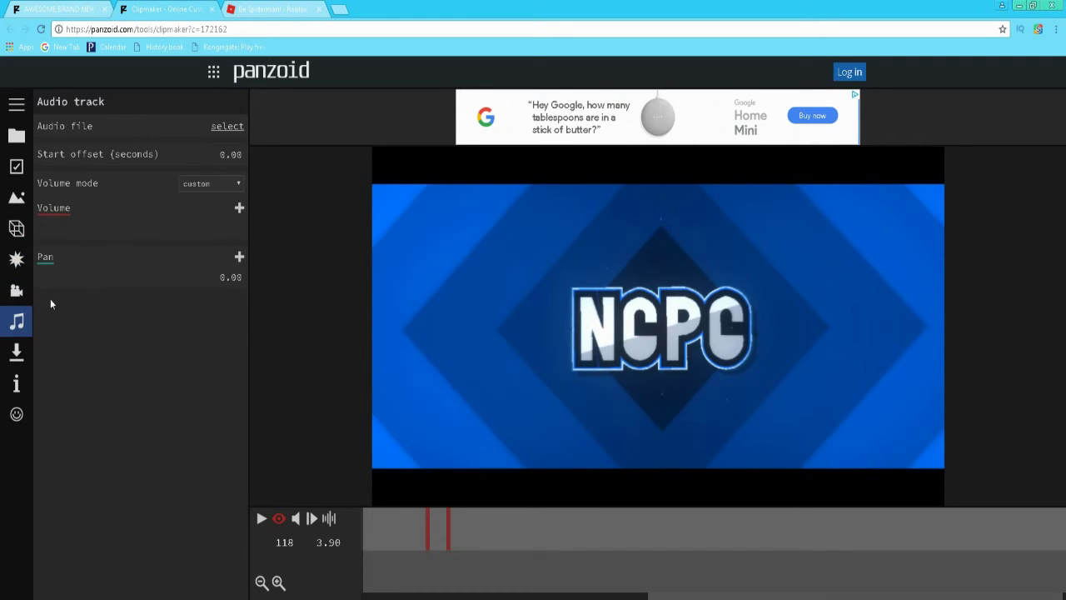
click(16, 197)
click(13, 162)
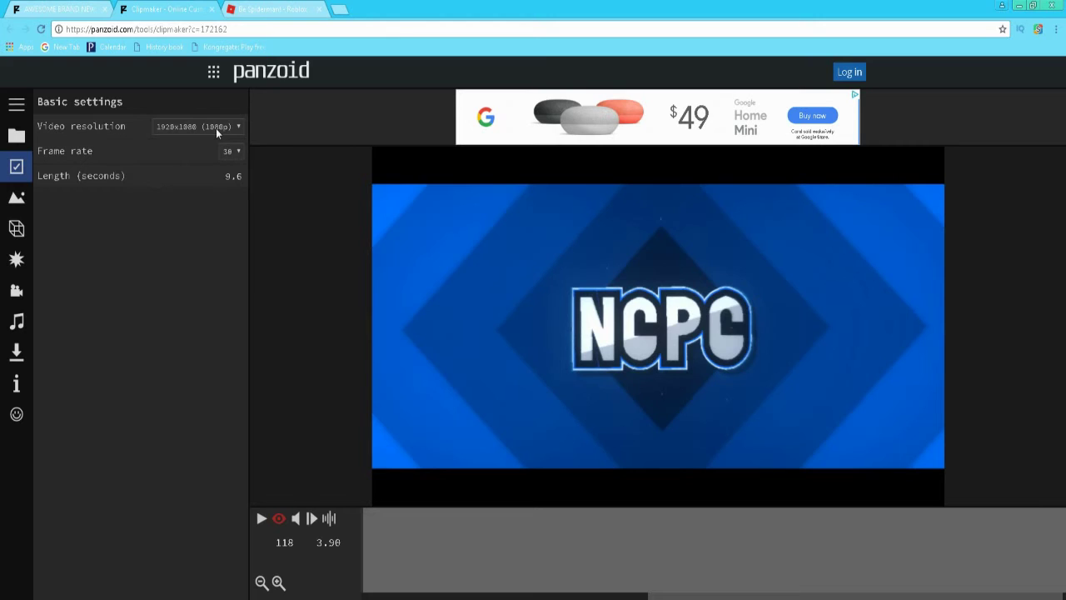
click(20, 230)
click(20, 259)
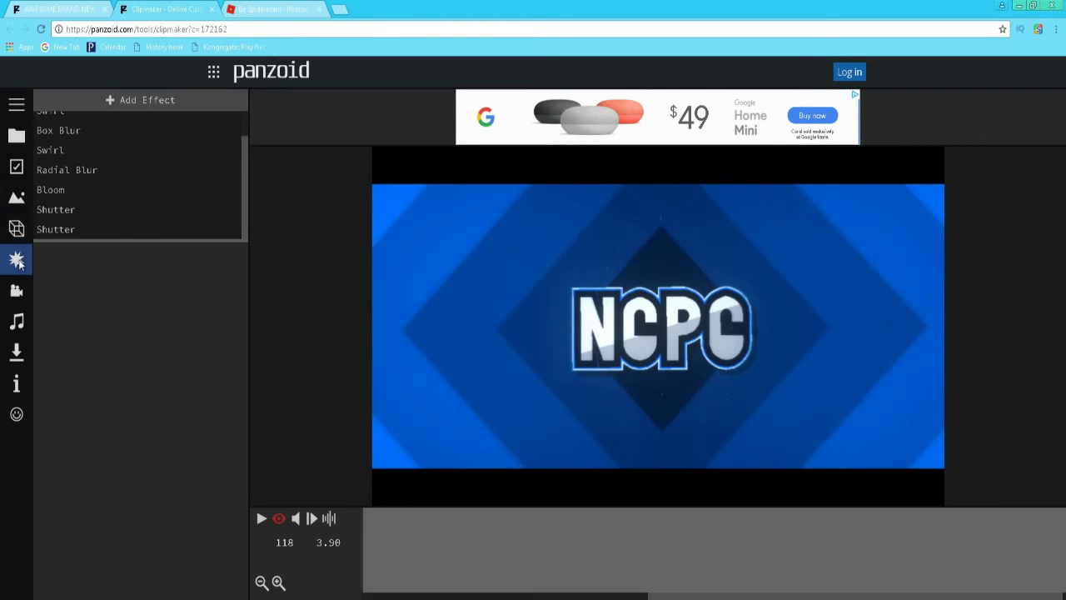
click(17, 290)
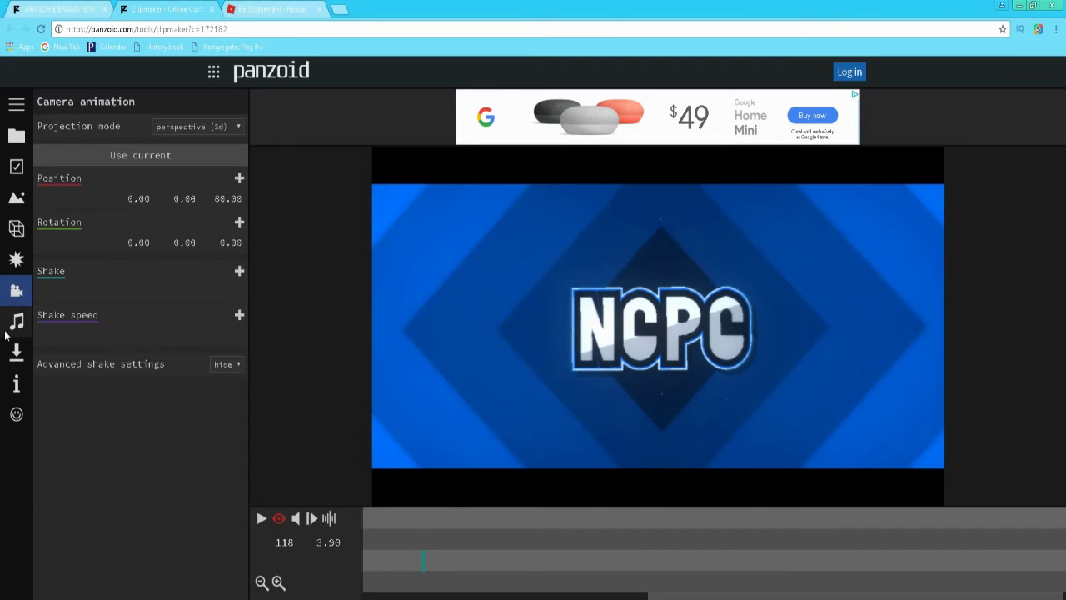
- Render the intro in balanced mode as an .mkv file, allowing the site to store files
click(17, 322)
click(17, 354)
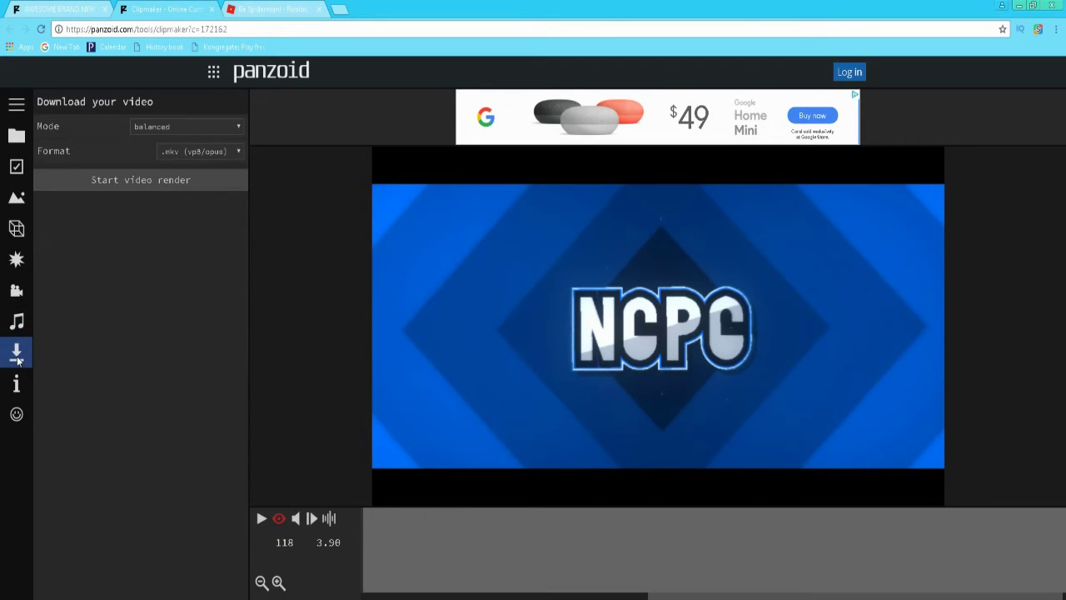
click(166, 129)
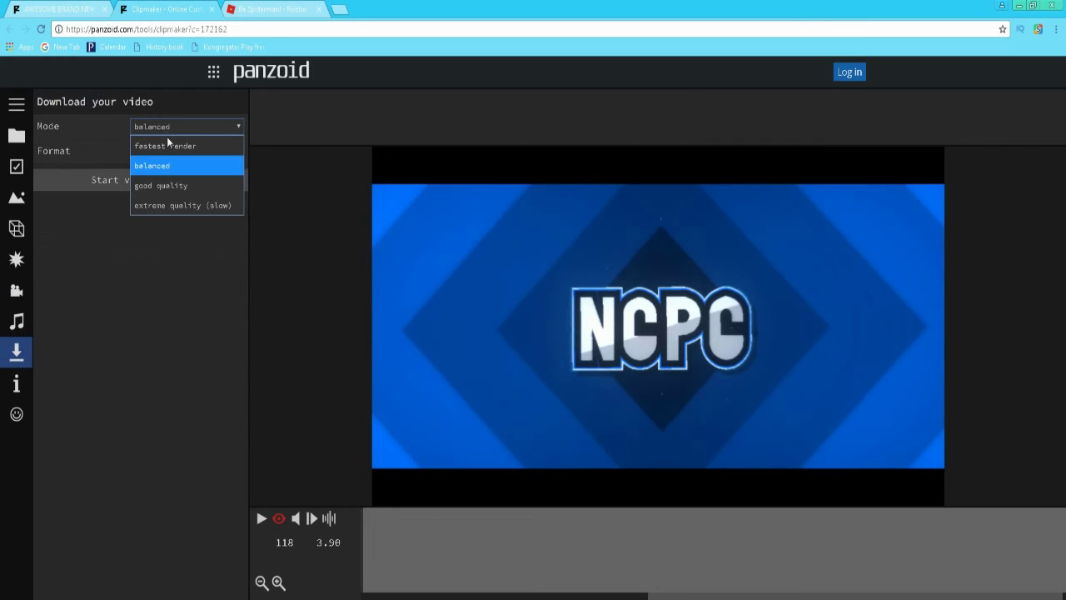
click(169, 167)
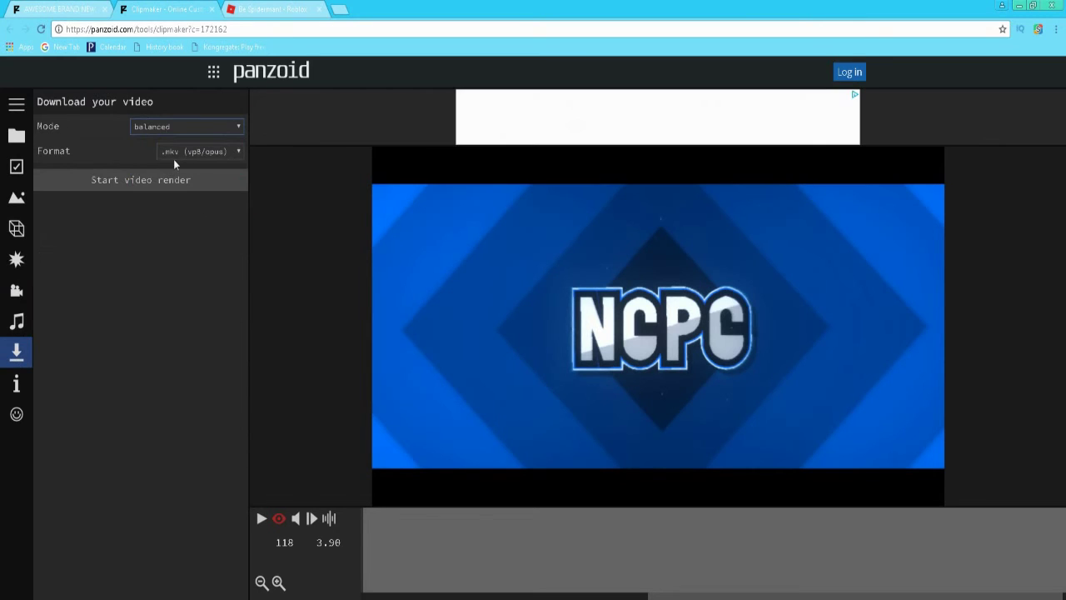
click(173, 159)
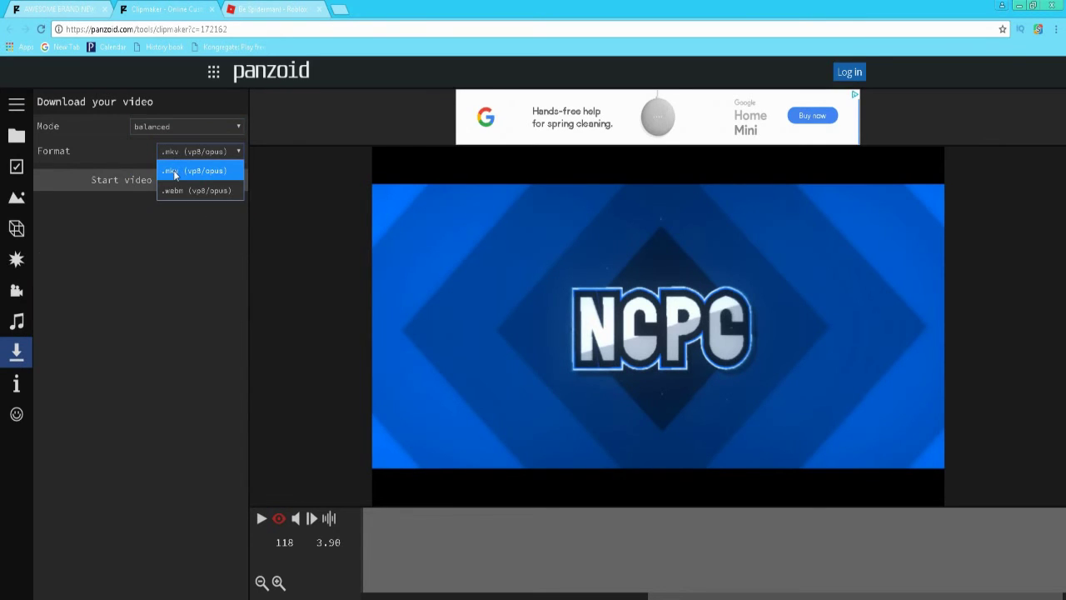
click(174, 171)
click(160, 181)
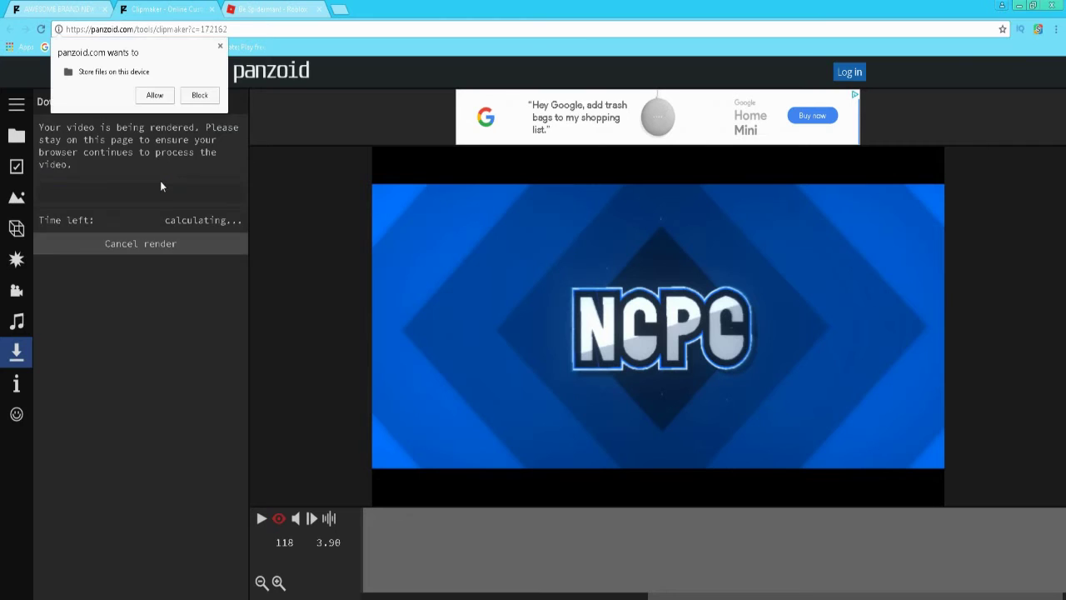
click(156, 95)
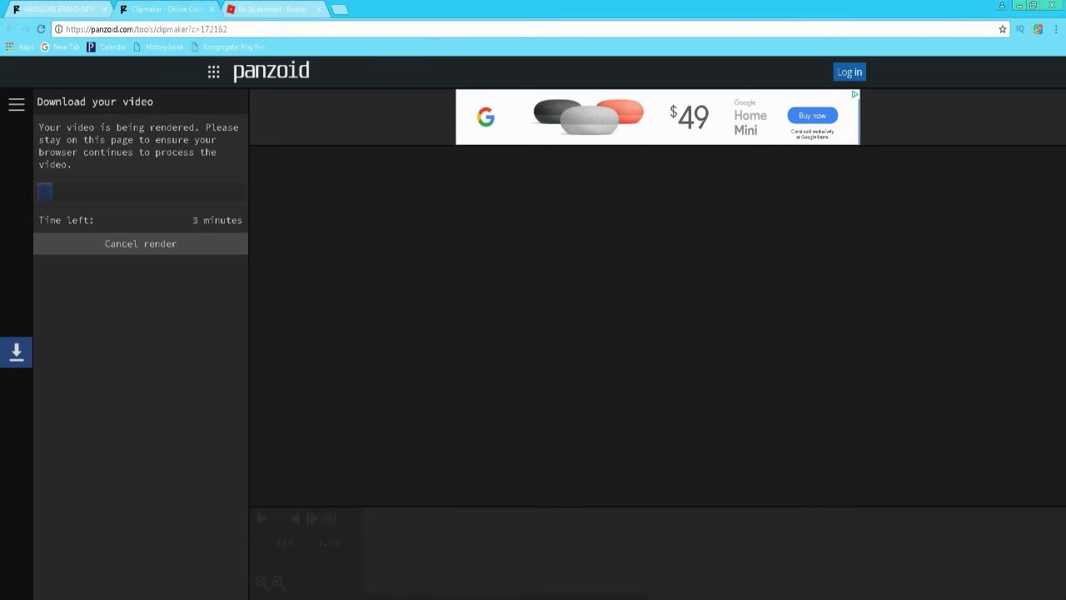
- Bring the OBS Studio window in front of the rendering Panzoid page
key(alt+Tab)
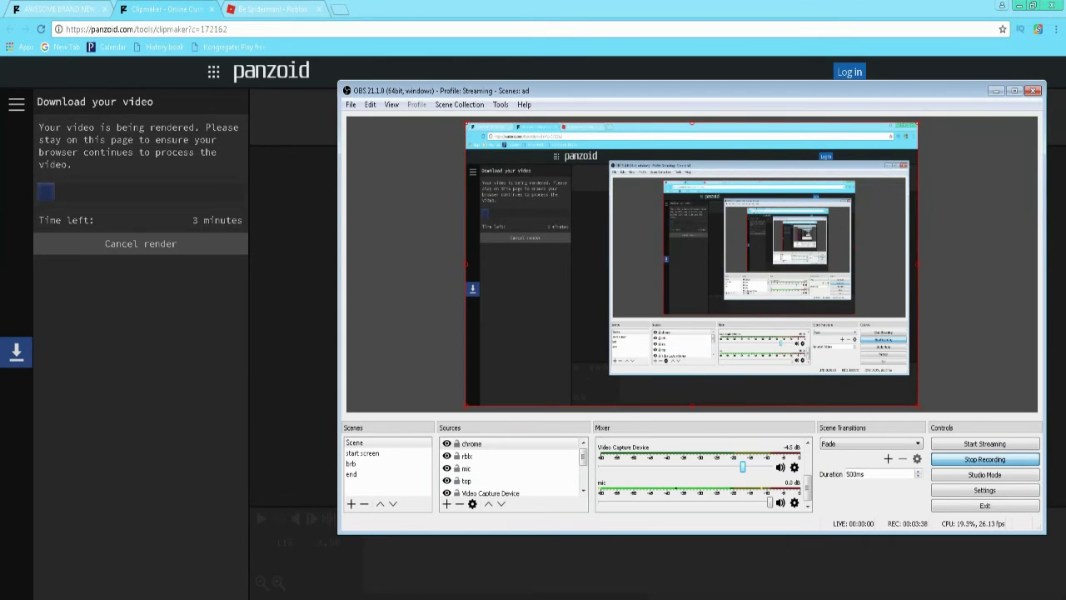